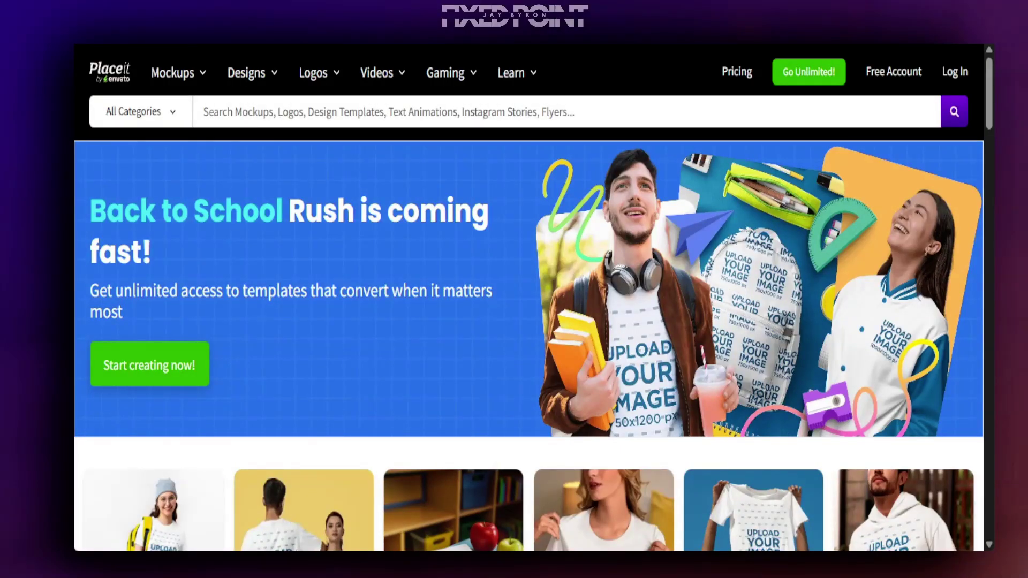
Step: Browse the home page's mockups and open the Stanley tumbler mockup with the black handle on the blue court to view it
scroll(529, 343, "down", 6)
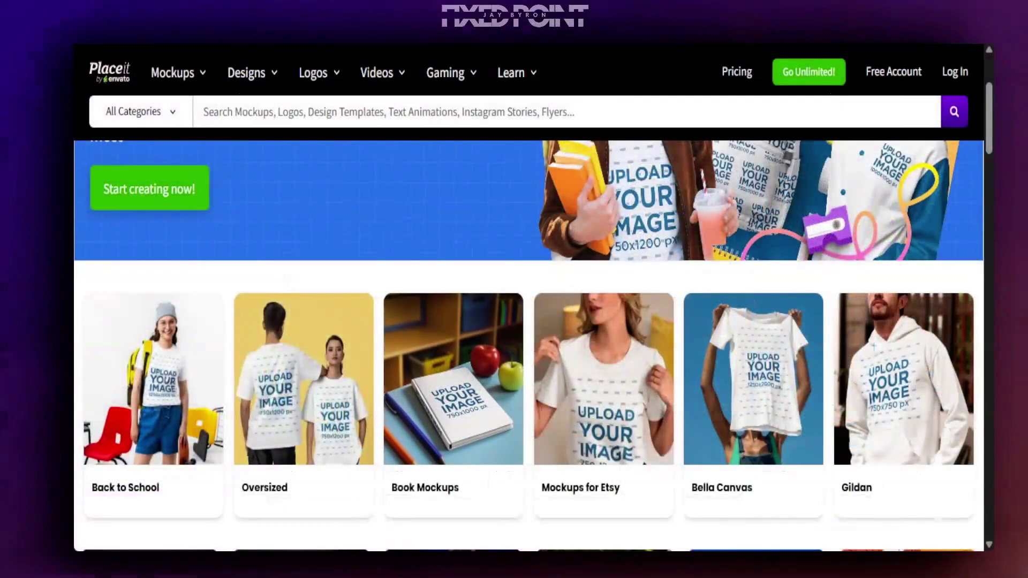
scroll(529, 345, "up", 3)
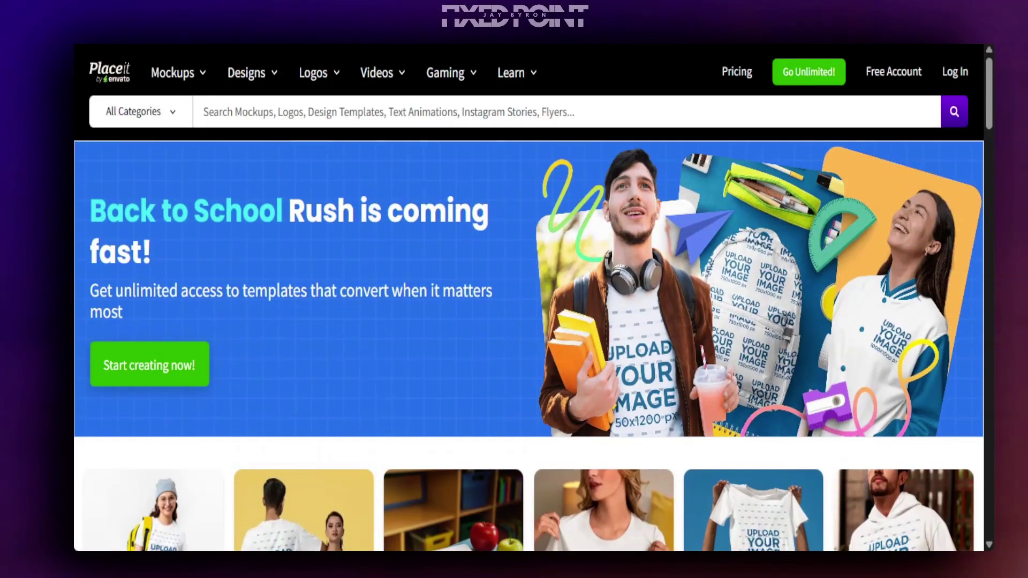
scroll(529, 346, "down", 3)
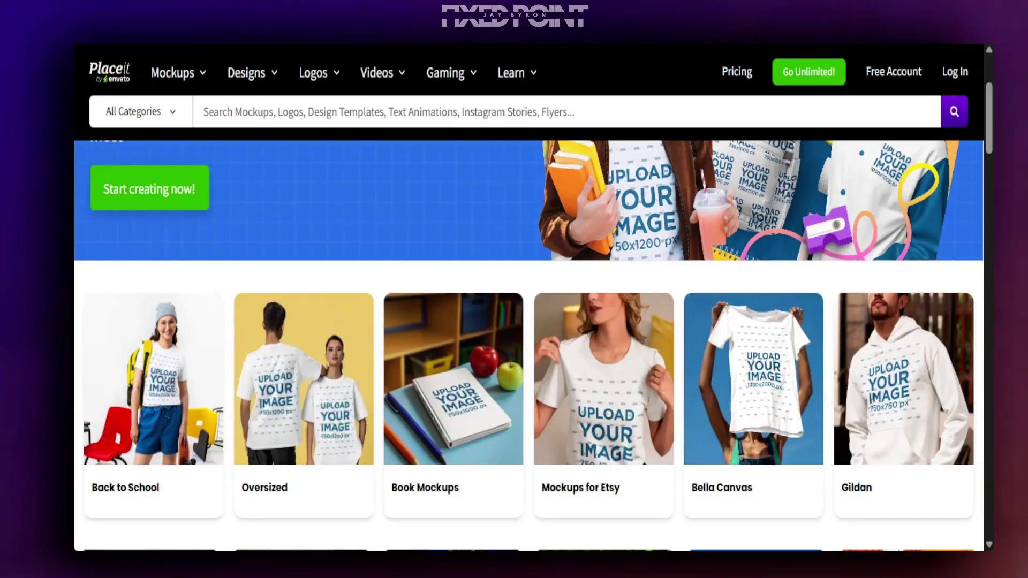
scroll(529, 346, "up", 3)
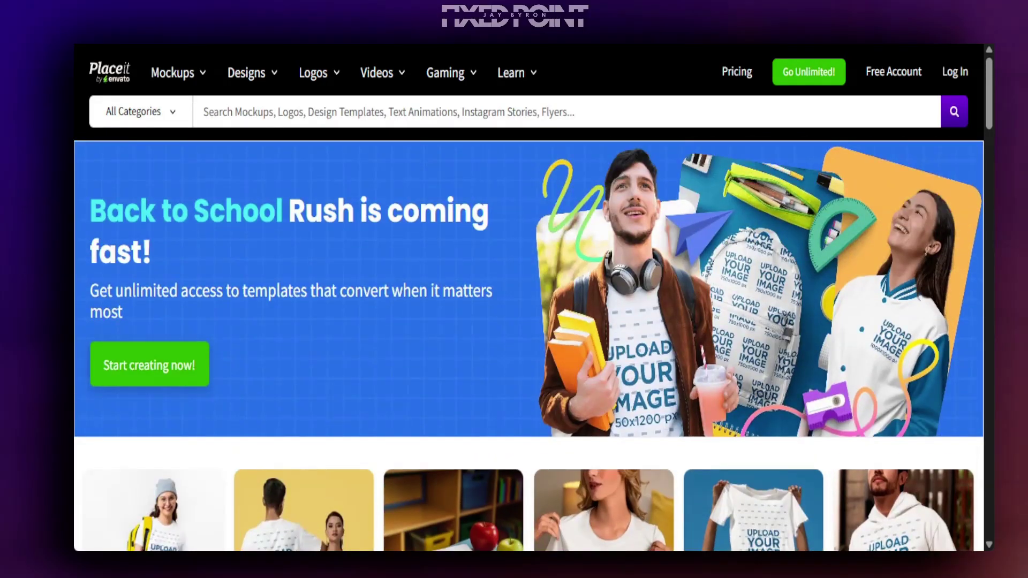
scroll(529, 346, "down", 9)
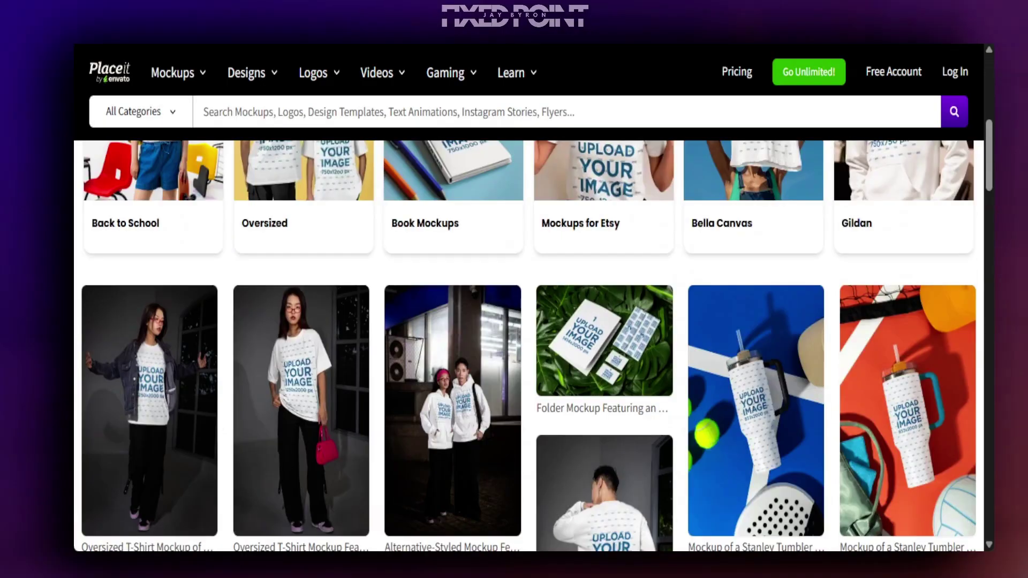
scroll(529, 346, "down", 3)
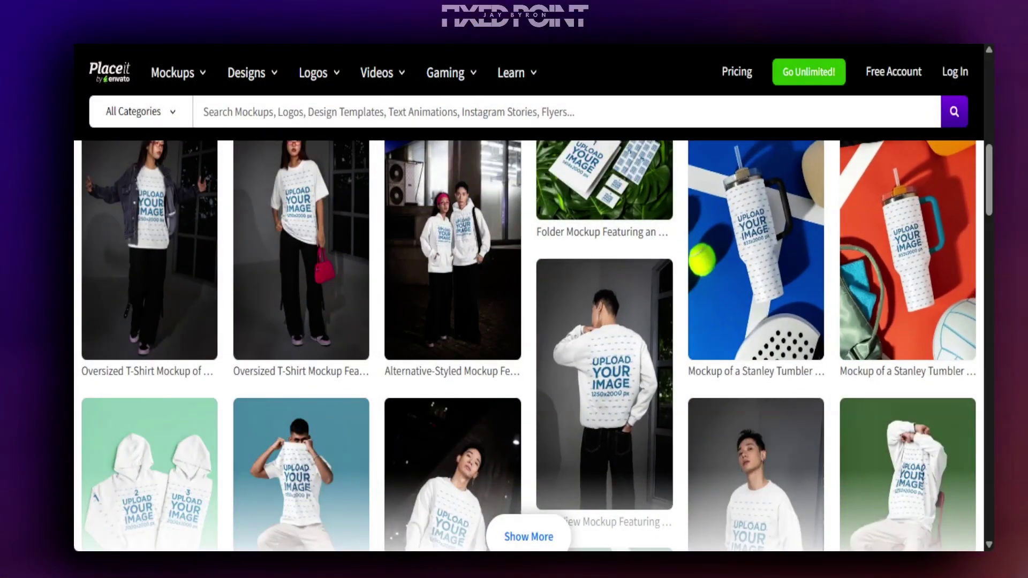
left_click(780, 273)
scroll(612, 404, "down", 2)
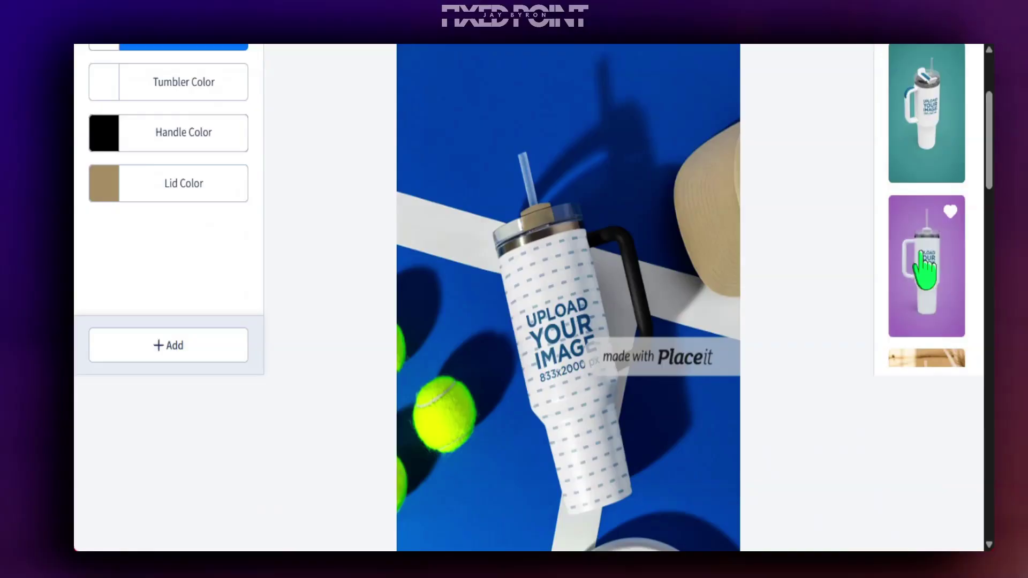
scroll(940, 266, "down", 2)
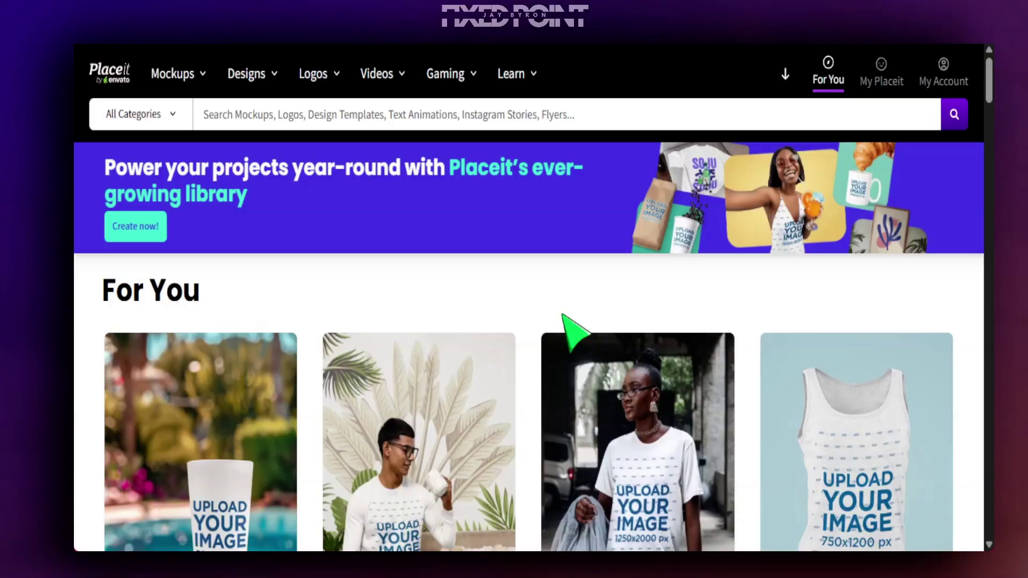
Step: Examine the template categories and look through the mockups in the For You feed
mouse_move(167, 77)
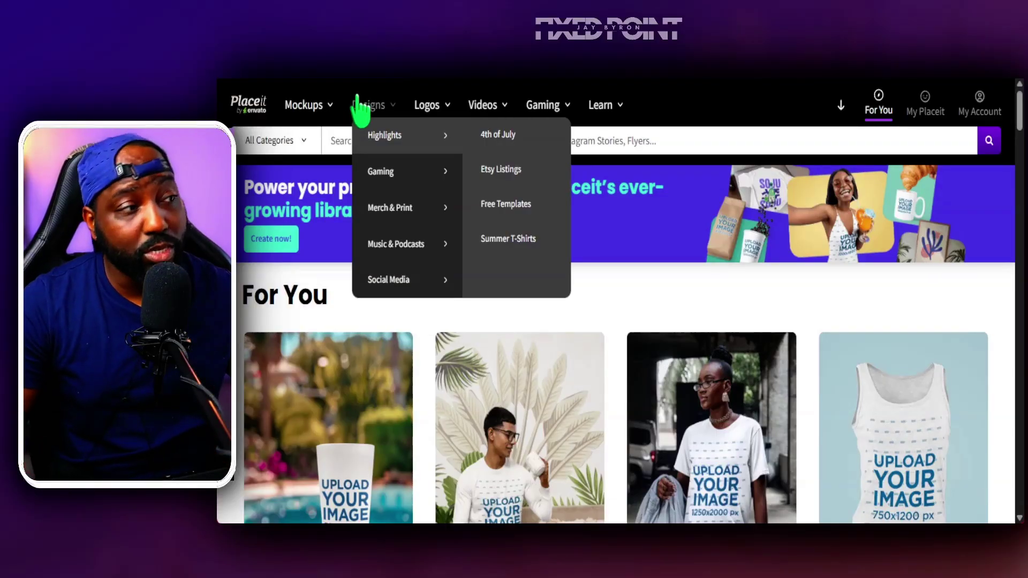
mouse_move(432, 114)
mouse_move(373, 78)
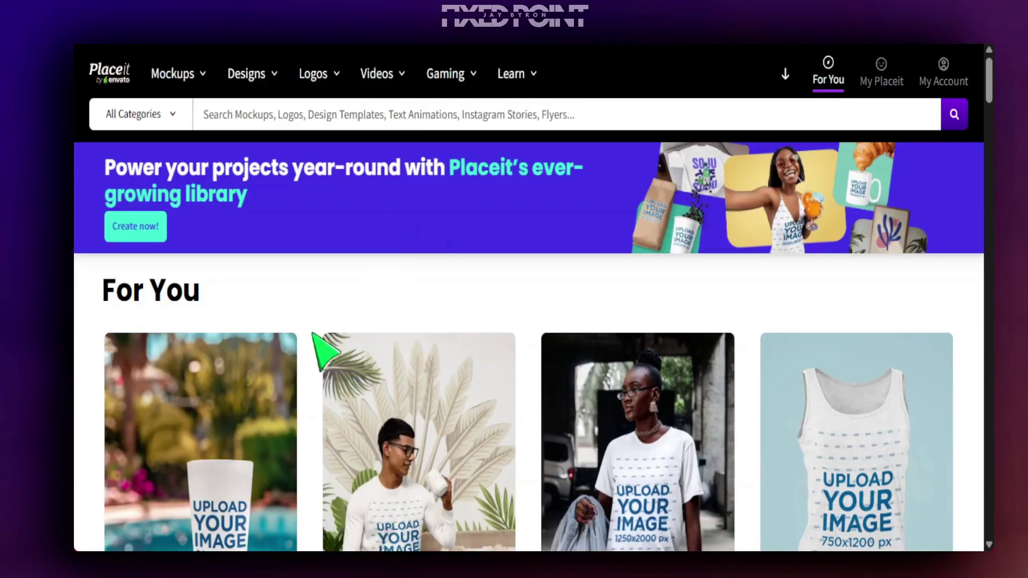
scroll(252, 394, "down", 2)
scroll(262, 404, "down", 3)
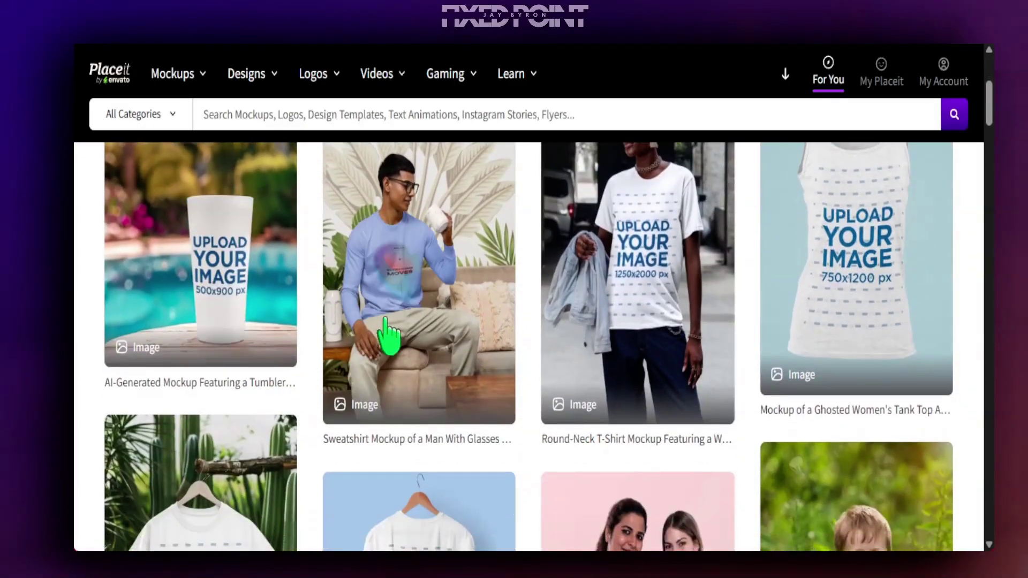
scroll(837, 425, "down", 2)
scroll(843, 396, "up", 3)
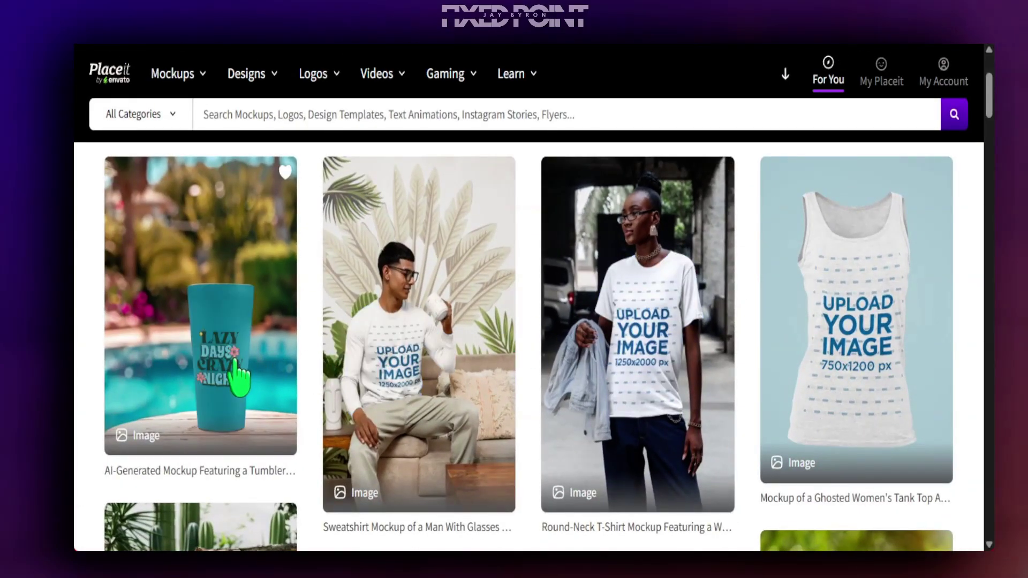
scroll(233, 353, "down", 5)
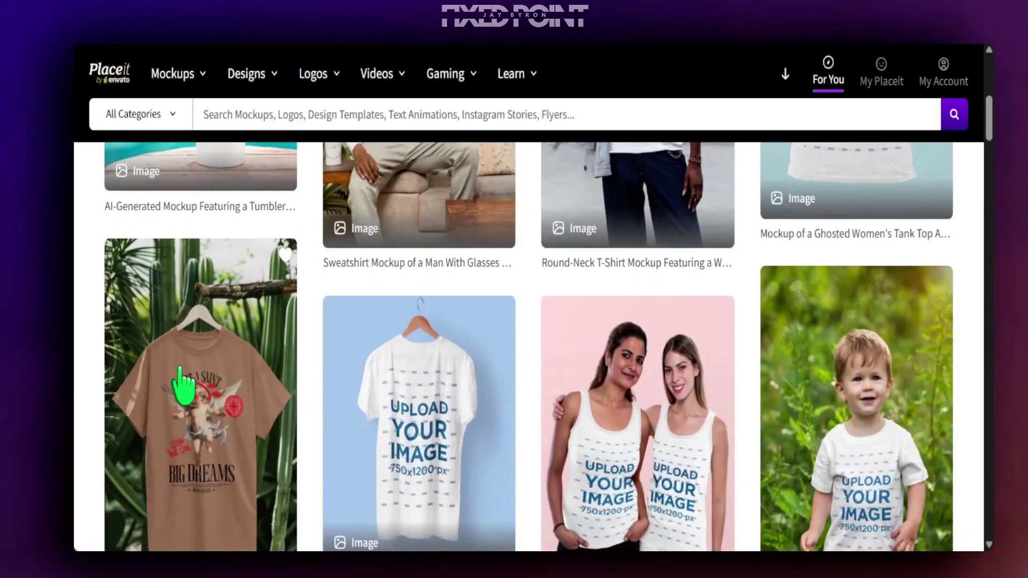
scroll(170, 389, "down", 7)
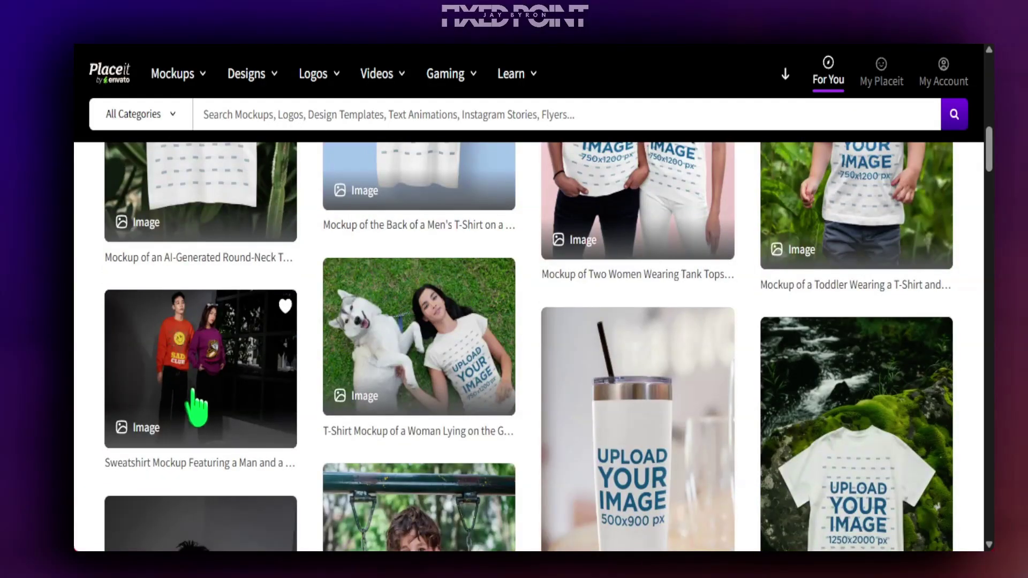
scroll(562, 356, "down", 3)
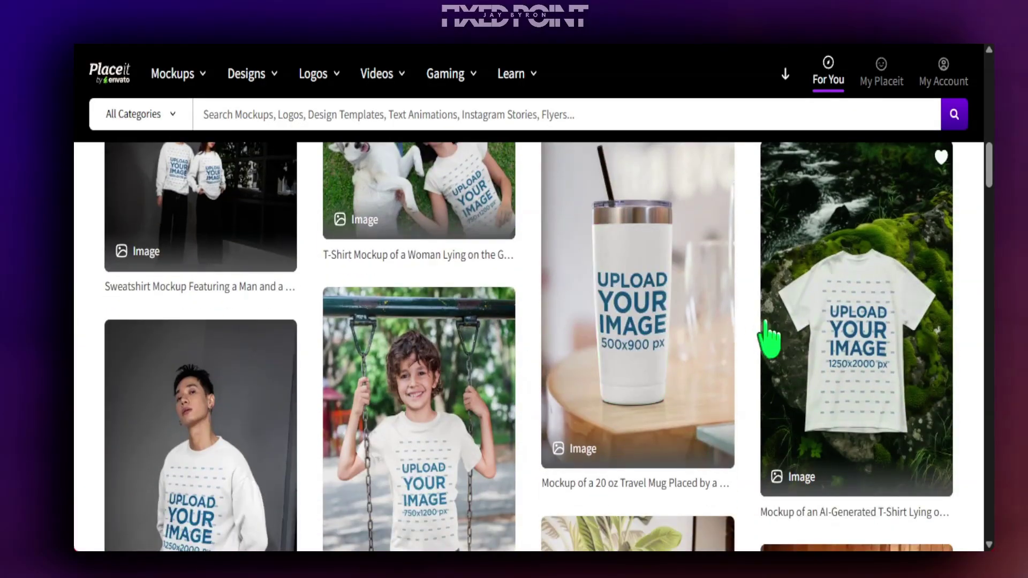
scroll(177, 367, "down", 3)
scroll(321, 401, "down", 5)
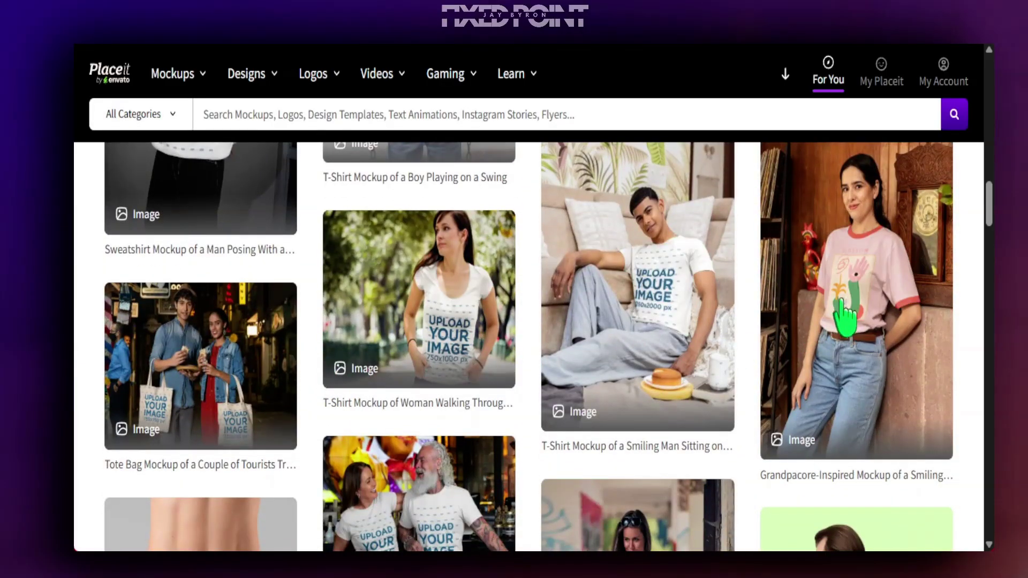
scroll(543, 416, "up", 7)
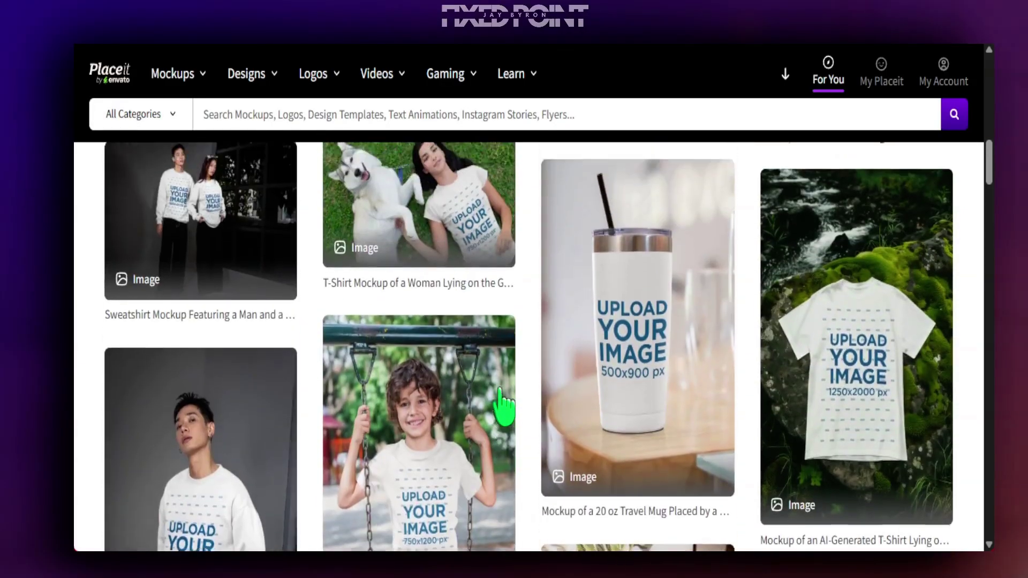
scroll(501, 407, "up", 10)
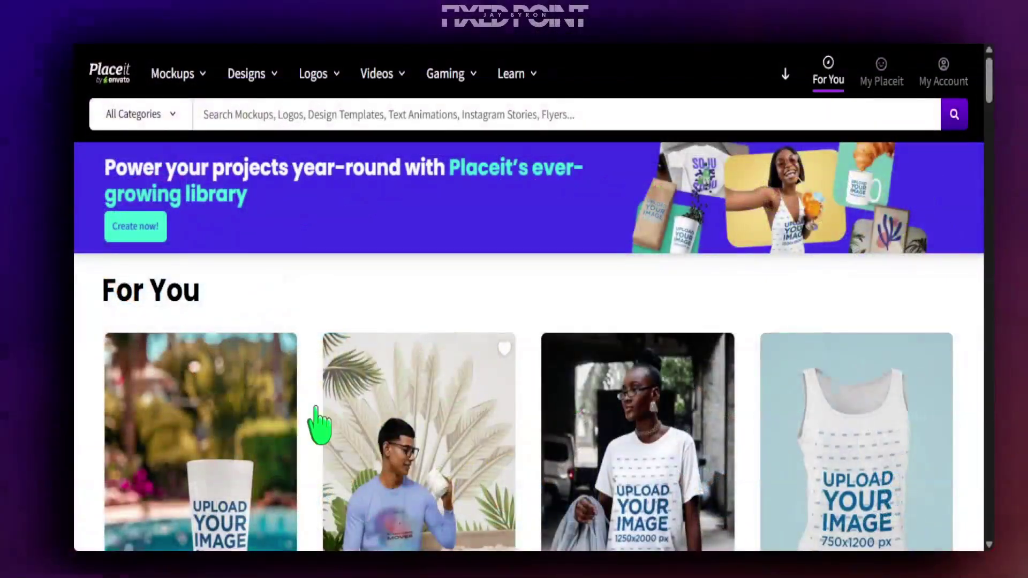
Step: Open the full Mockups category and look through its popular templates and filters
mouse_move(306, 99)
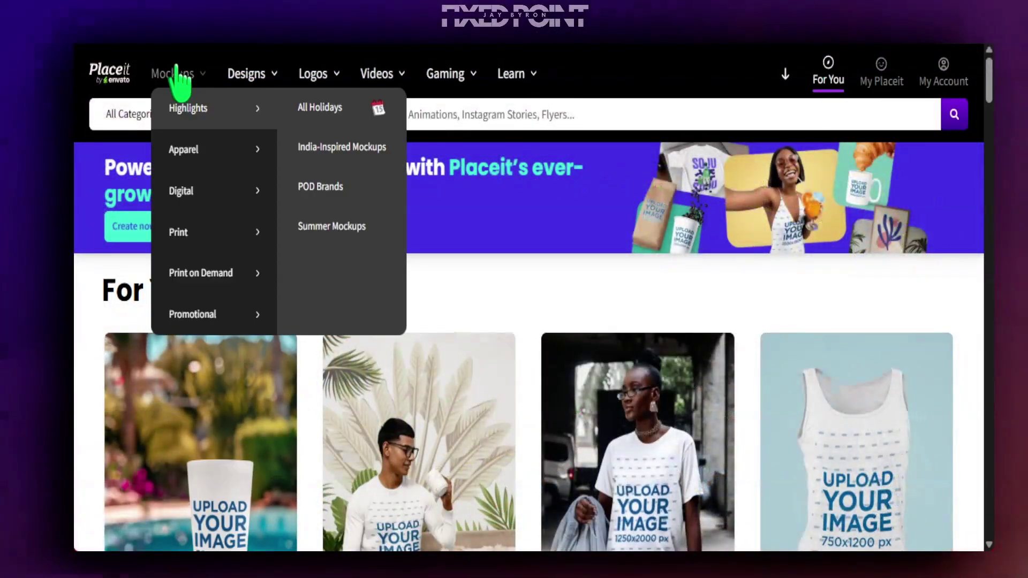
left_click(171, 75)
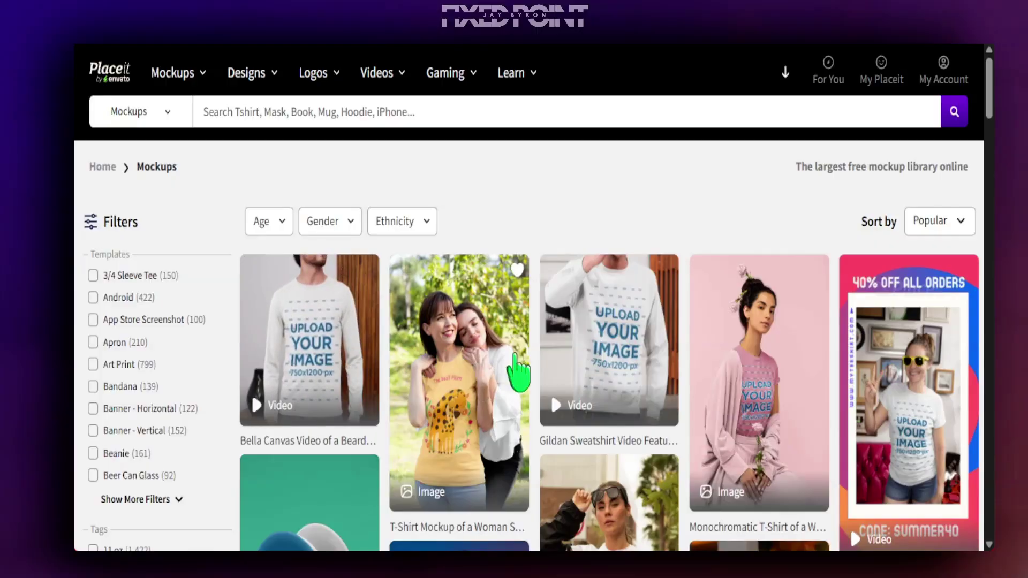
scroll(600, 375, "down", 2)
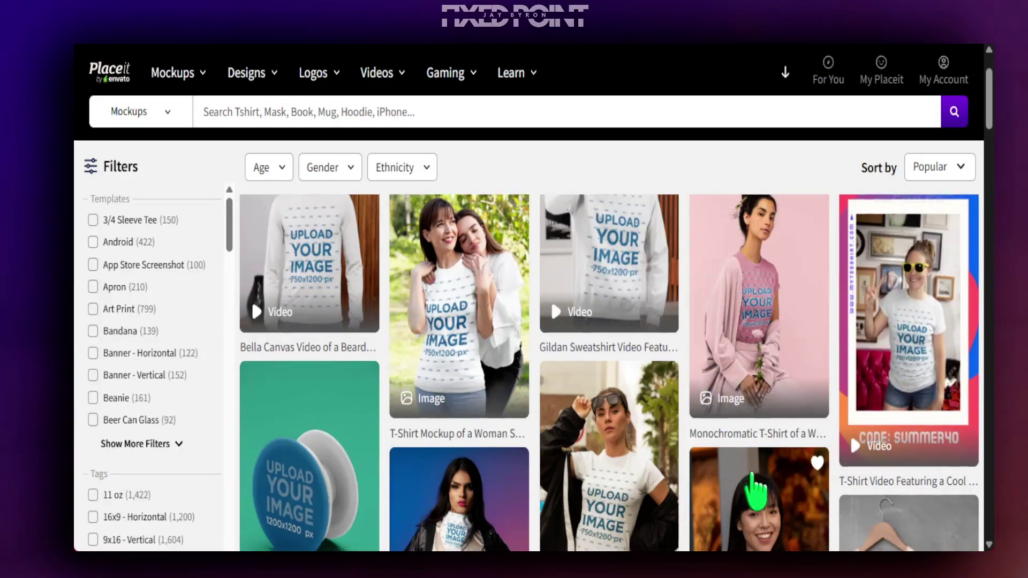
scroll(747, 487, "down", 3)
scroll(323, 358, "up", 4)
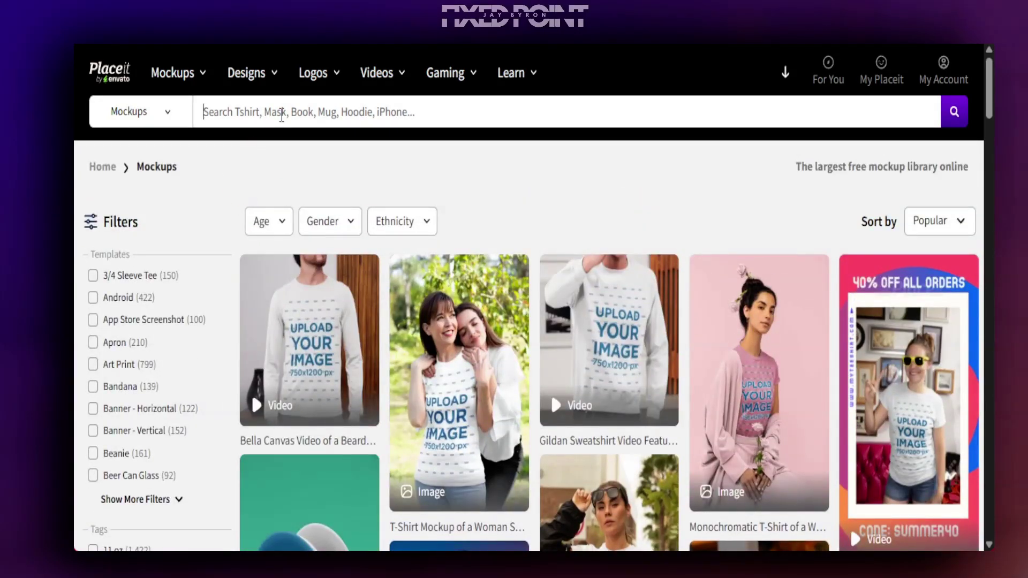
Step: Search all categories for "mockup pillow" and look through the resulting templates
type("s")
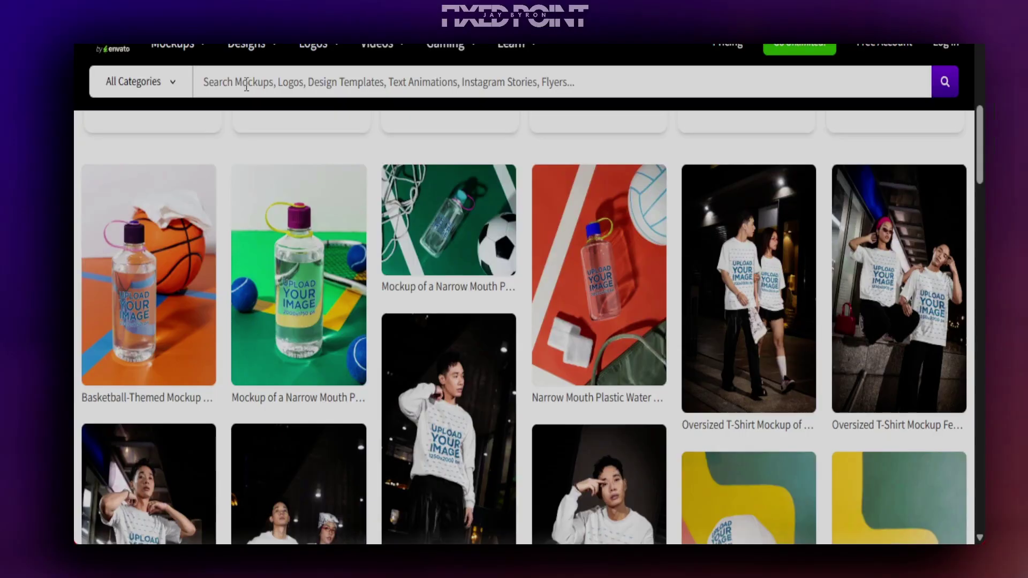
type("mockup pillow")
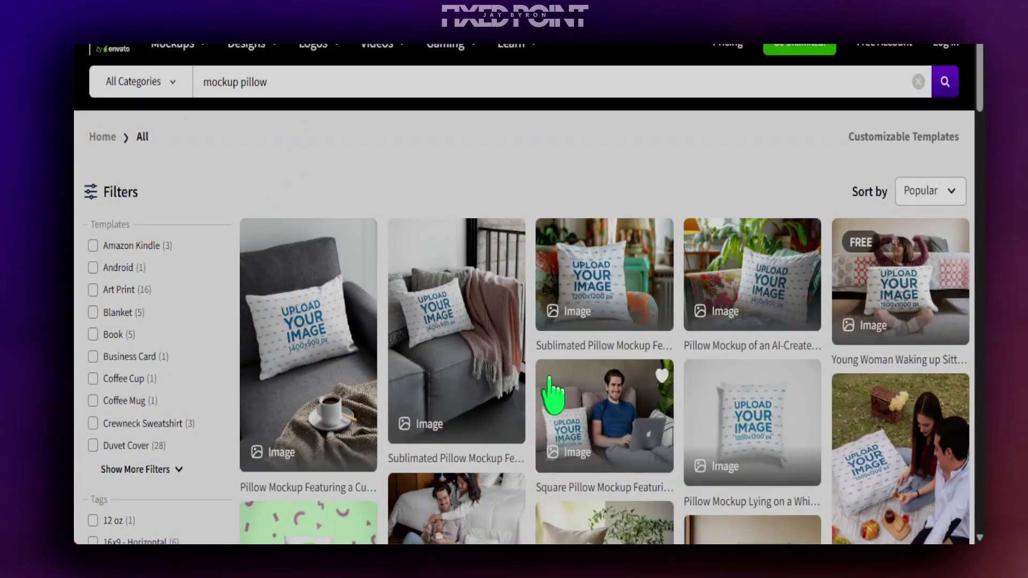
scroll(553, 394, "down", 2)
scroll(897, 381, "down", 4)
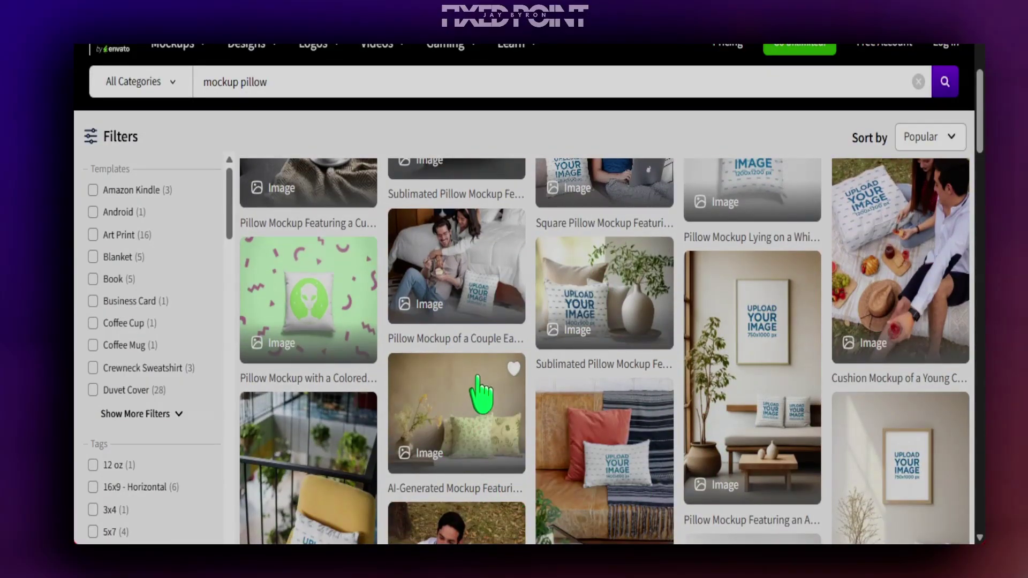
Step: Open the Sublimated Pillow Mockup Featuring an AI-Created Kitsch-Inspired Couch for editing and dismiss the customization tip
scroll(480, 395, "up", 5)
left_click(600, 274)
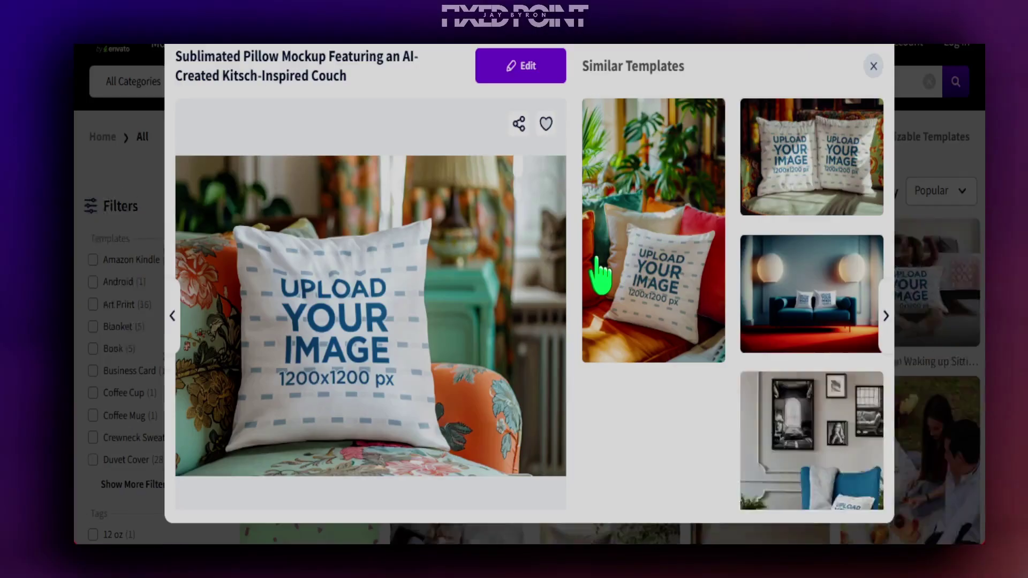
left_click(511, 67)
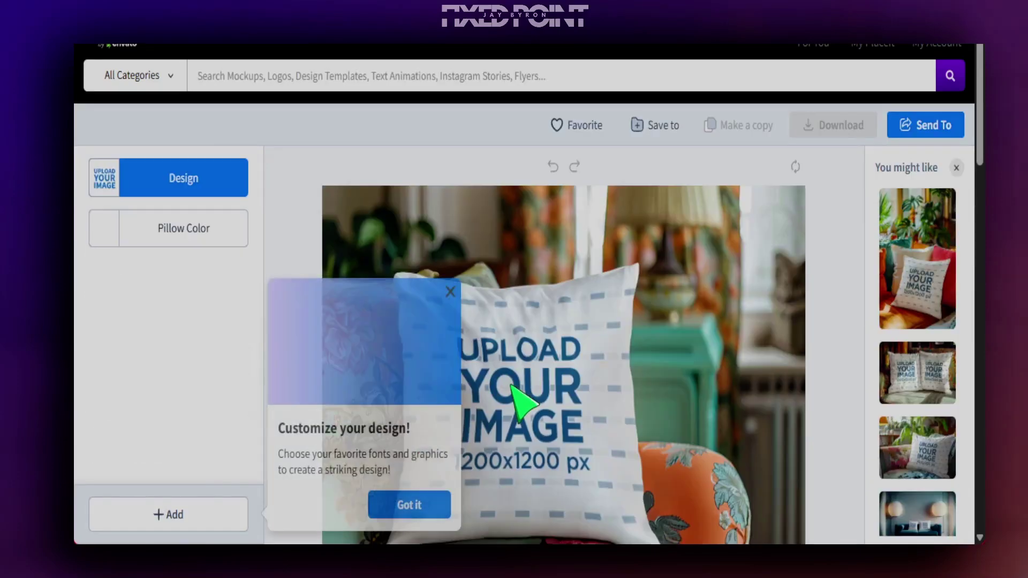
left_click(451, 292)
scroll(498, 413, "down", 2)
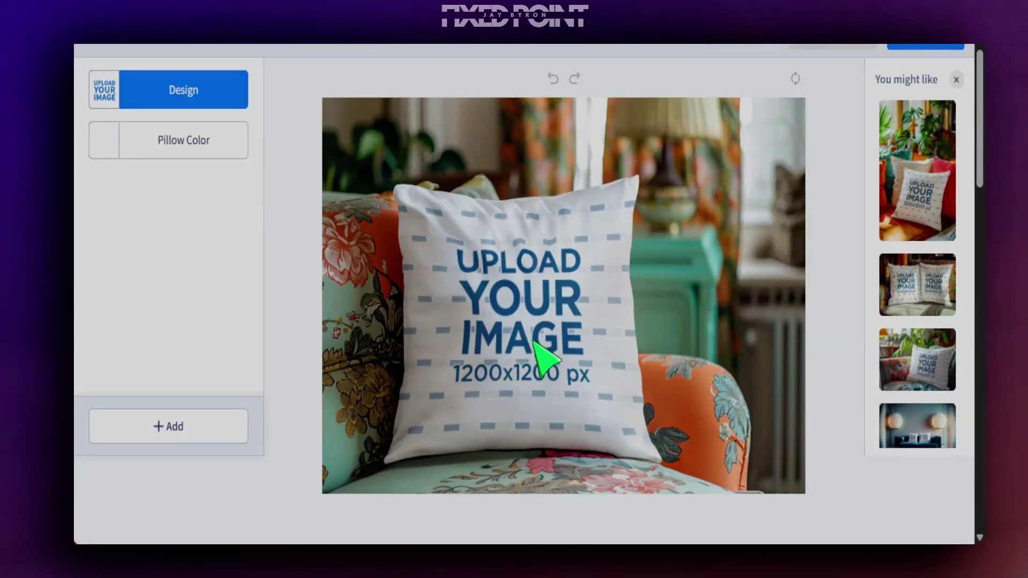
scroll(545, 359, "up", 2)
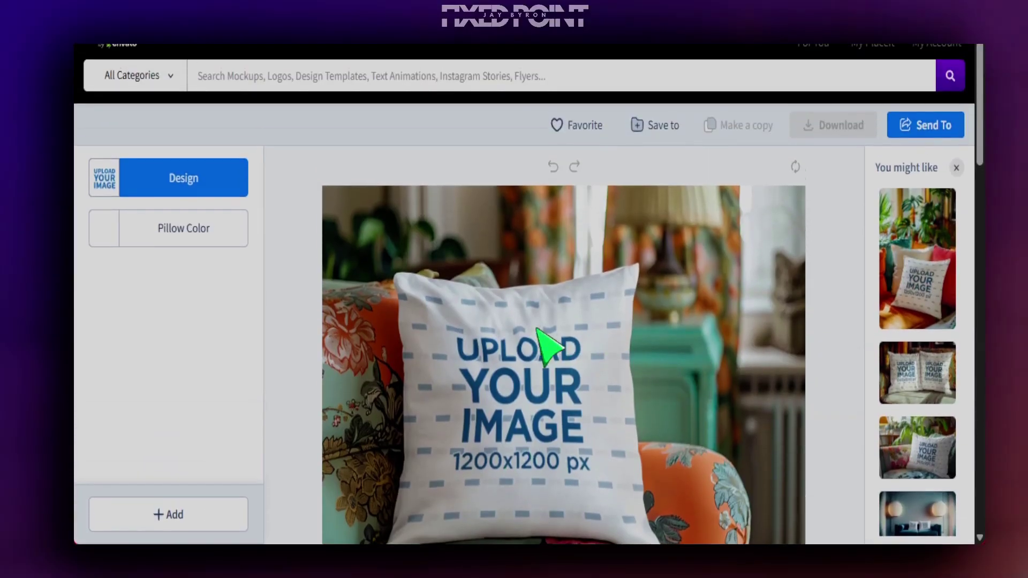
Step: Upload the heart and MAMA artwork as the pillow's design and check it in the enlarged live preview
left_click(107, 172)
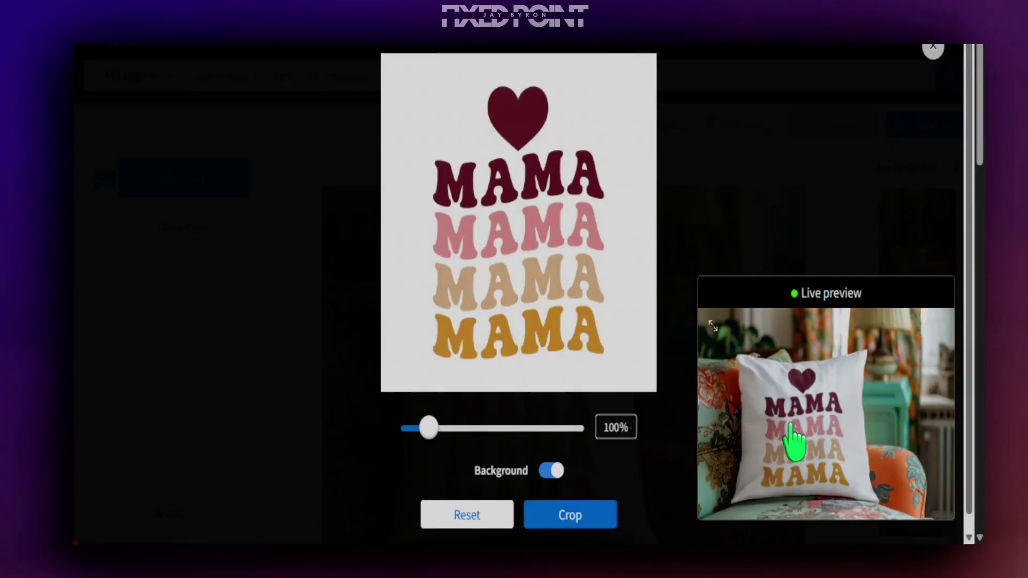
left_click(711, 325)
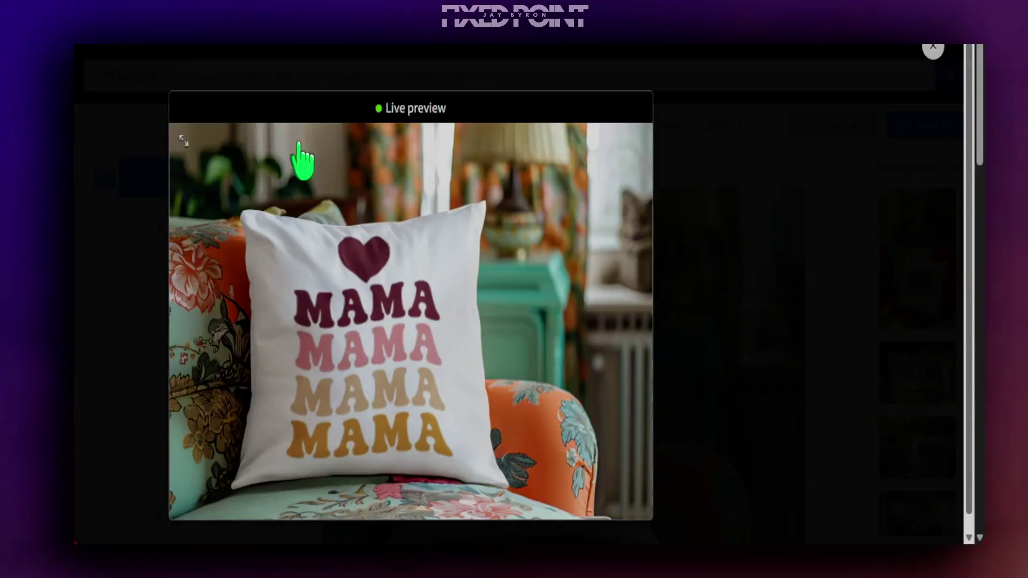
left_click(298, 149)
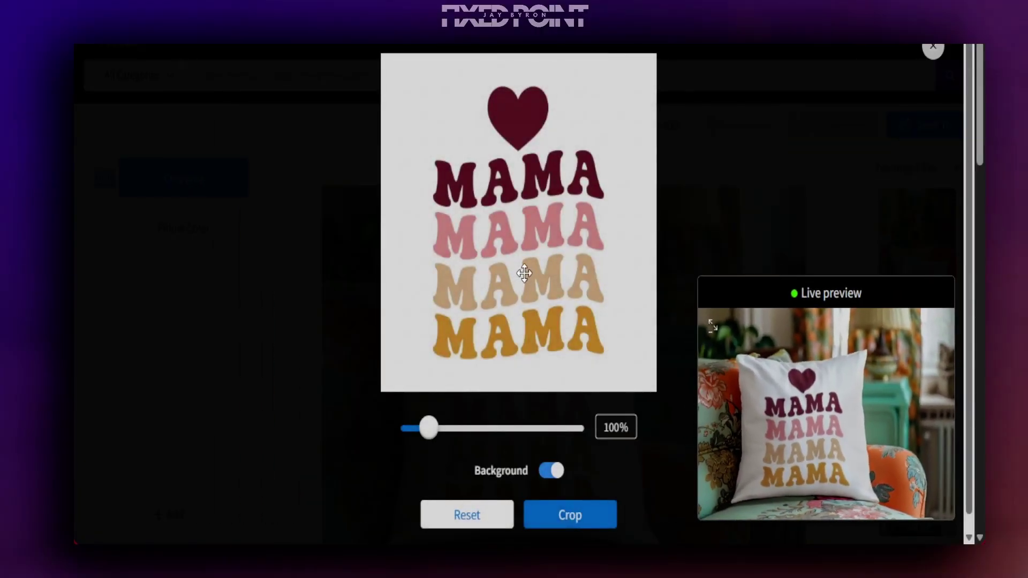
Step: Shift the MAMA artwork sideways within the crop frame and bring it back to the centre
left_click_drag(518, 265, 453, 259)
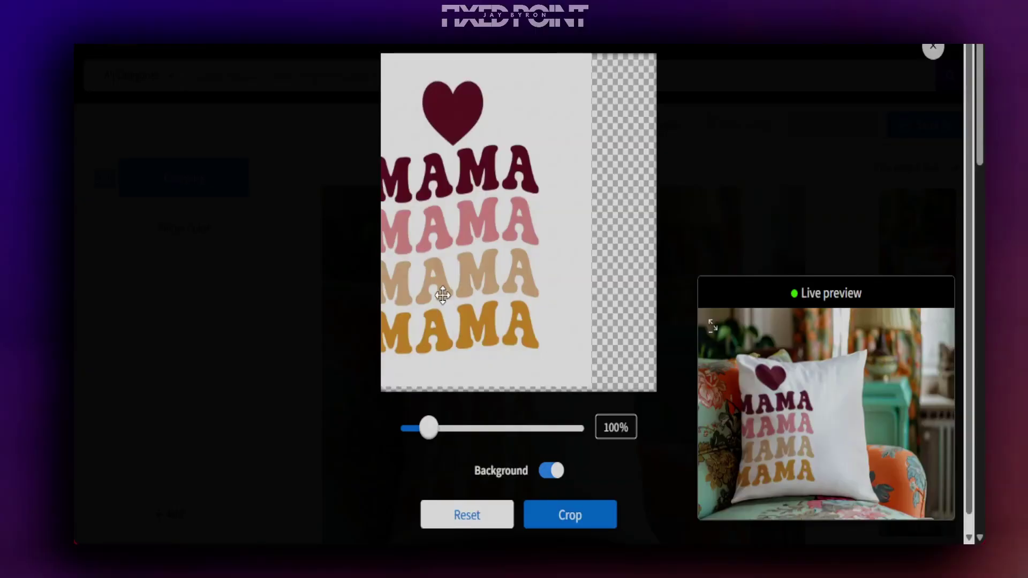
left_click_drag(442, 295, 631, 294)
left_click_drag(641, 354, 517, 273)
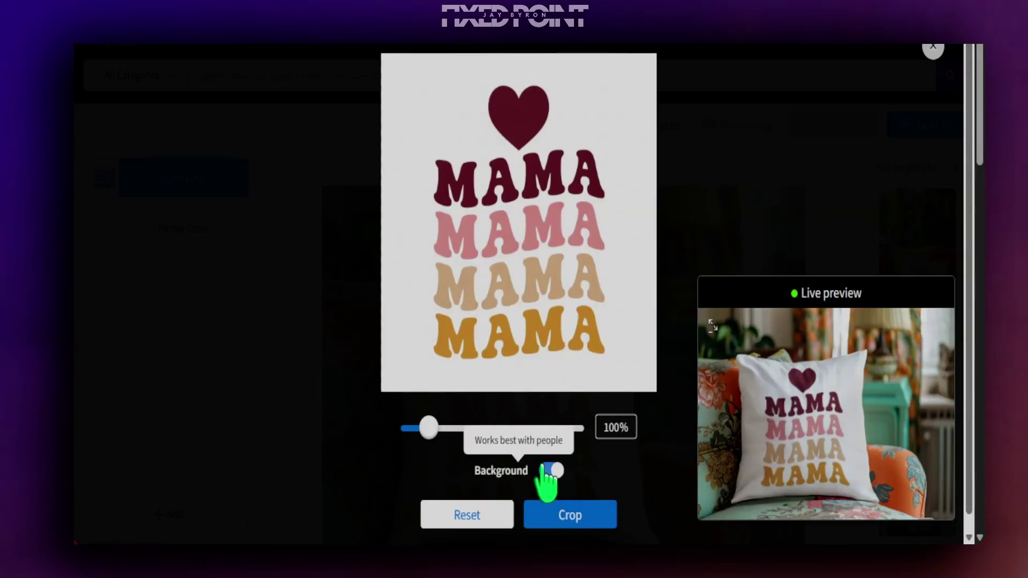
scroll(543, 471, "down", 2)
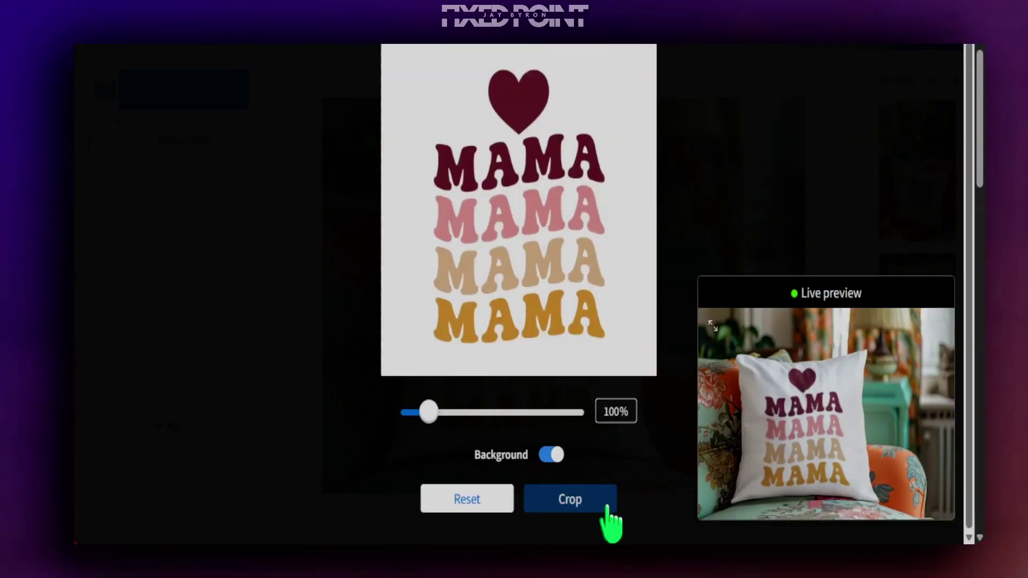
Step: Turn off the MAMA artwork's white background, keep its scale at 100%, and apply the crop to the pillow
mouse_move(424, 427)
left_mouse_down()
mouse_move(444, 428)
mouse_move(430, 428)
left_mouse_up()
left_click(569, 515)
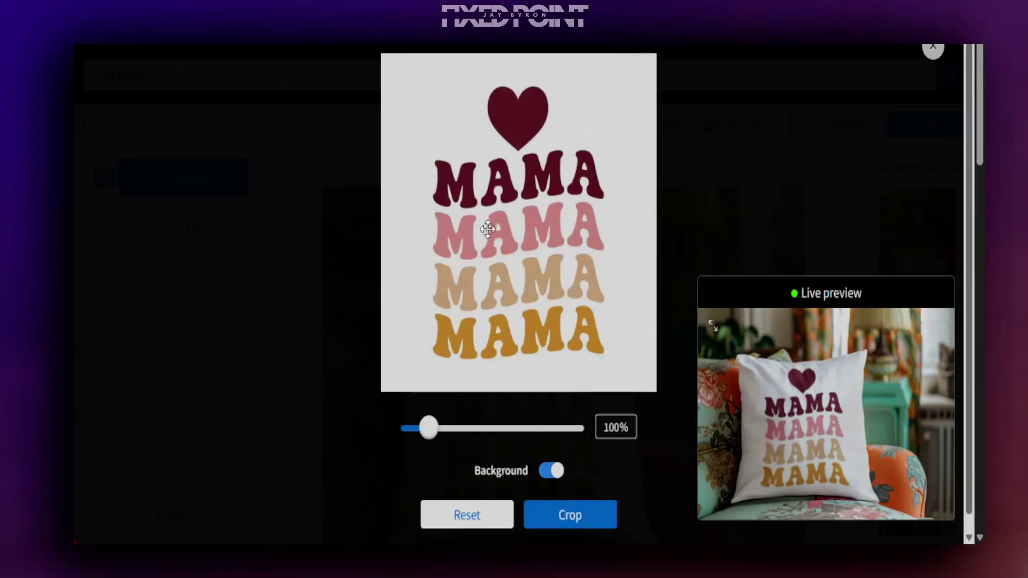
left_click(555, 470)
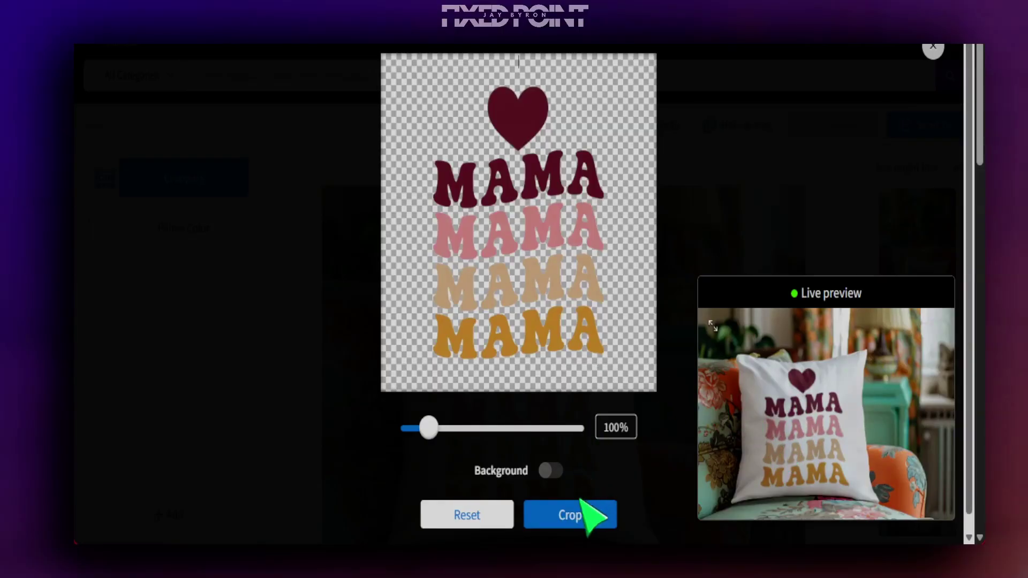
left_click(578, 516)
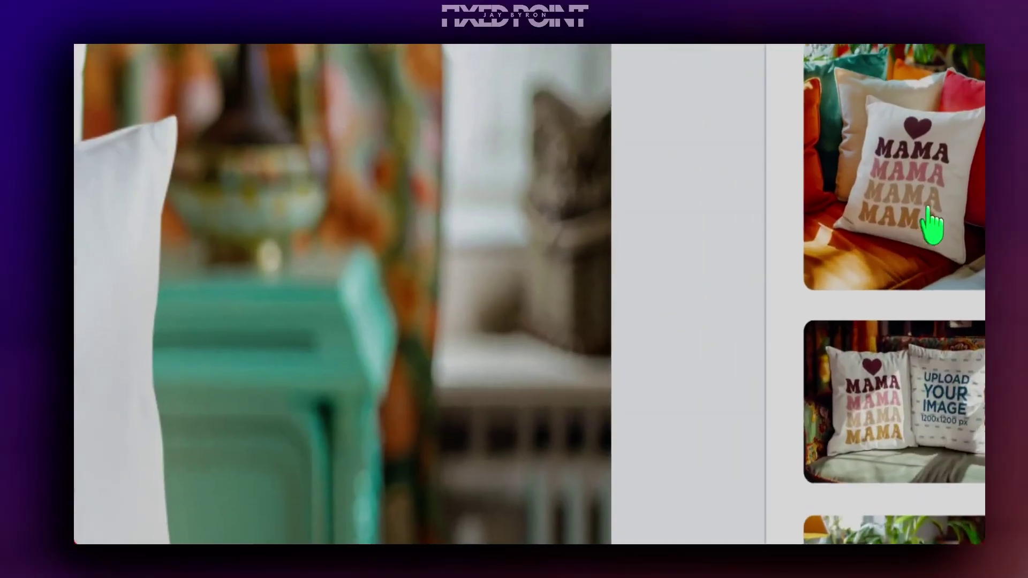
Step: Look through the suggested pillow templates and open the mockup with two pillows on a floral couch
scroll(934, 214, "down", 10)
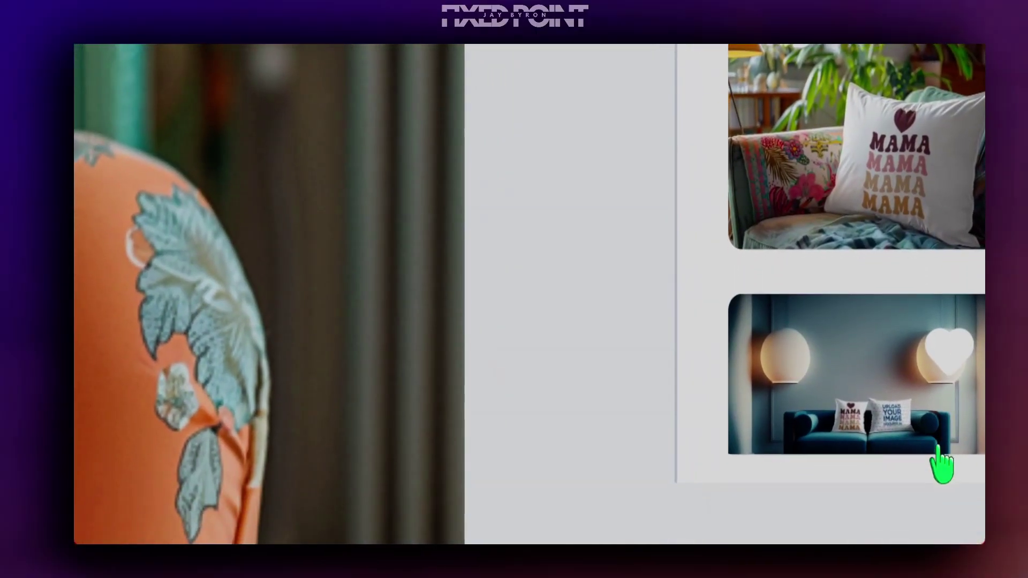
left_click(940, 458)
scroll(946, 311, "up", 5)
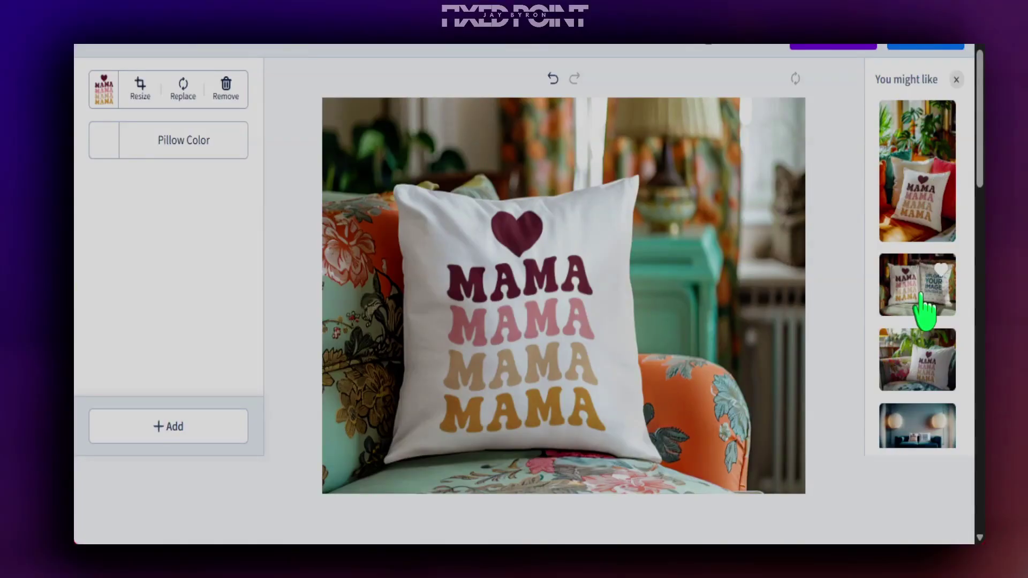
left_click(922, 295)
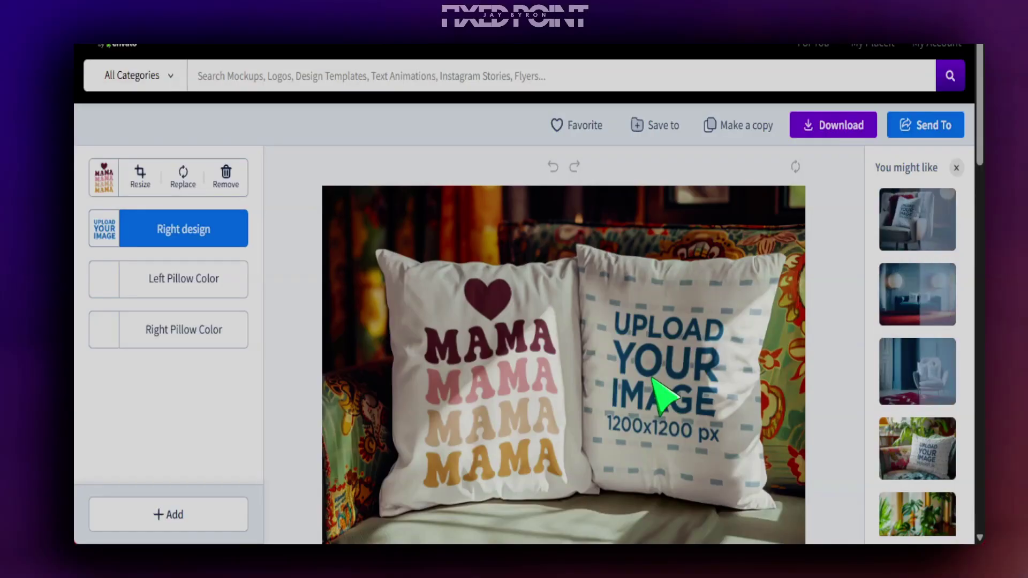
Step: Make the NANA artwork's background transparent for the right pillow and apply the crop
scroll(599, 382, "down", 2)
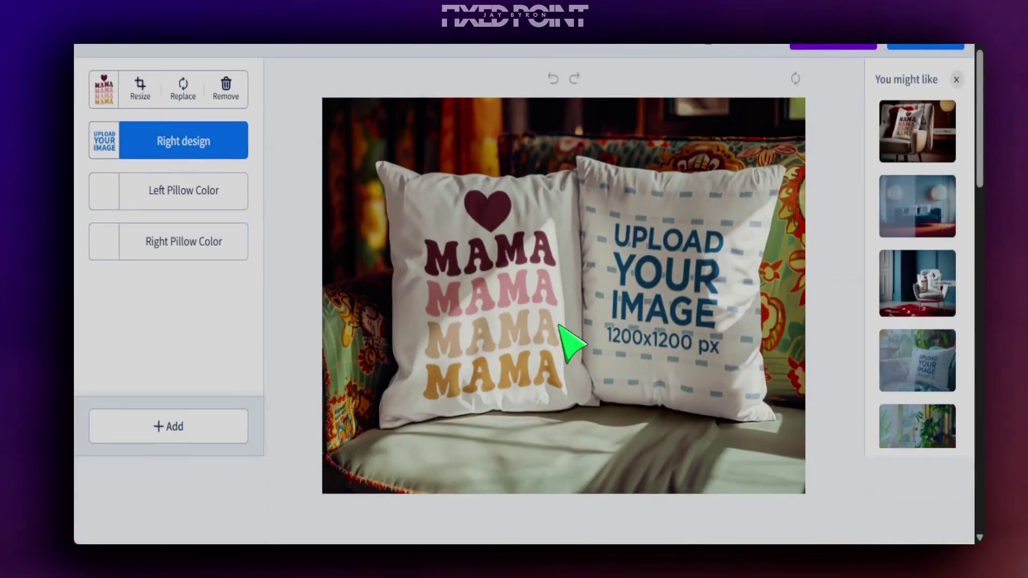
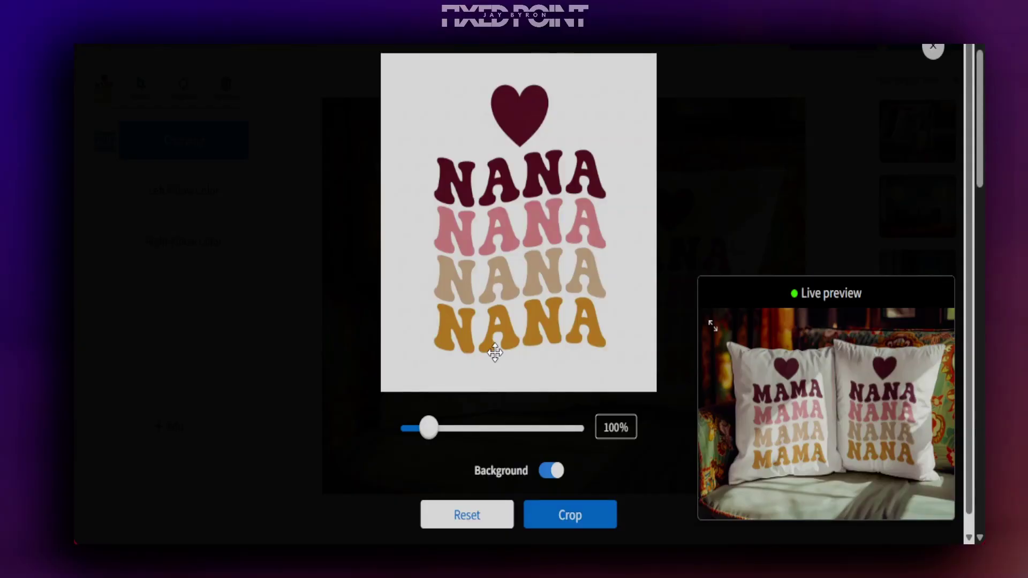
left_click(552, 471)
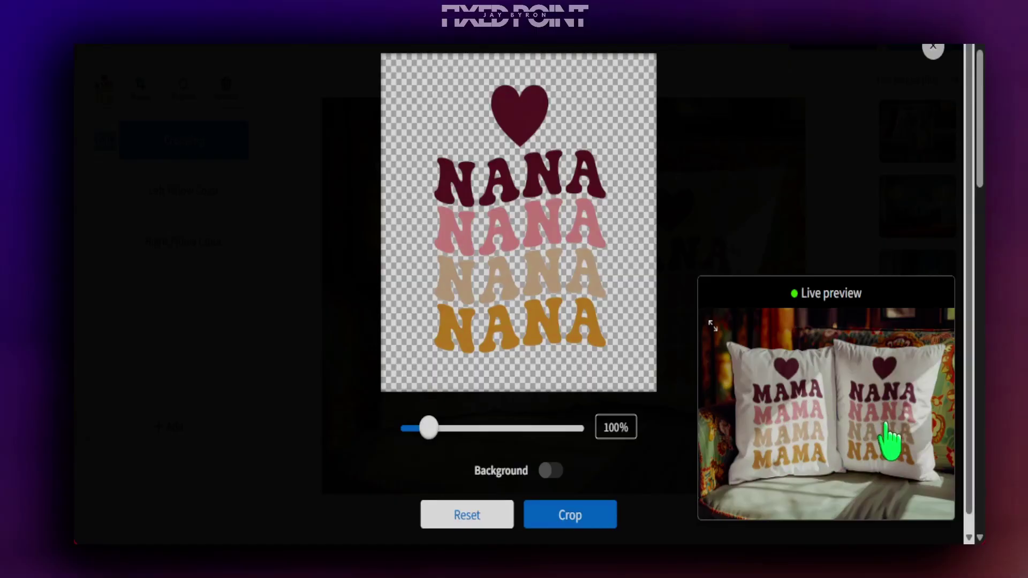
left_click(579, 520)
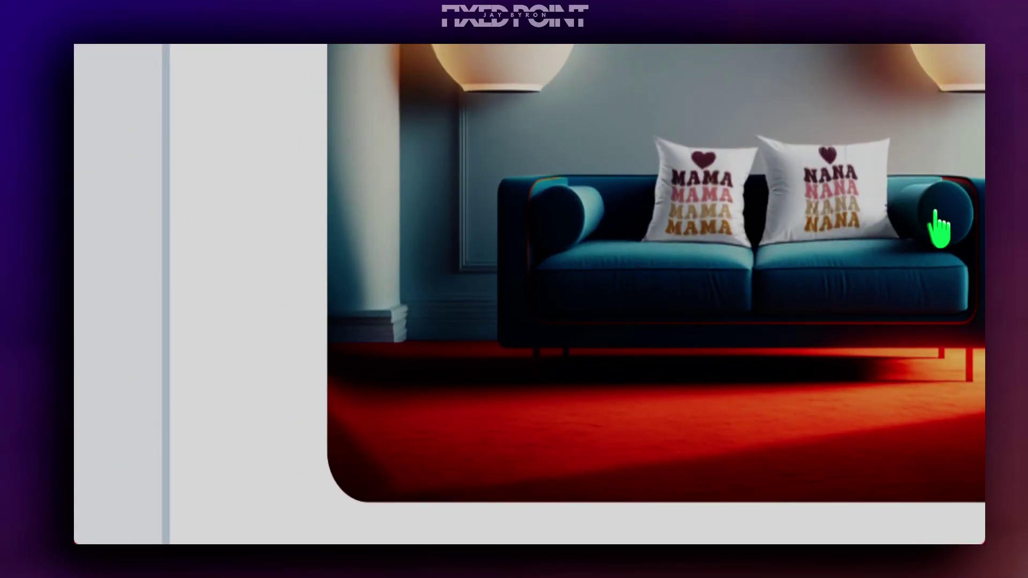
Step: Open the suggested armchair mockup with both designs and switch to the suggested grey sofa mockup
scroll(936, 210, "up", 1)
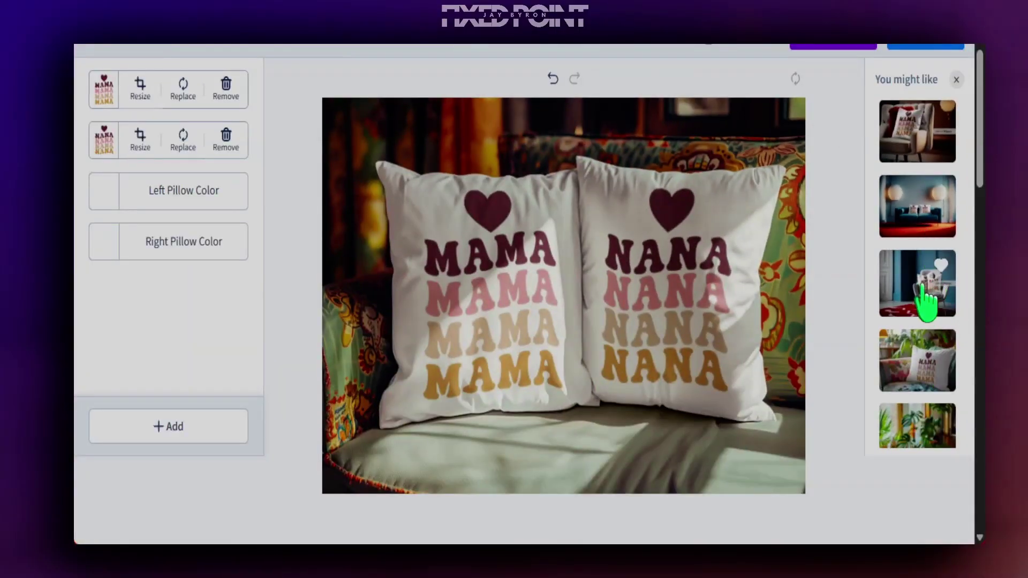
left_click(915, 303)
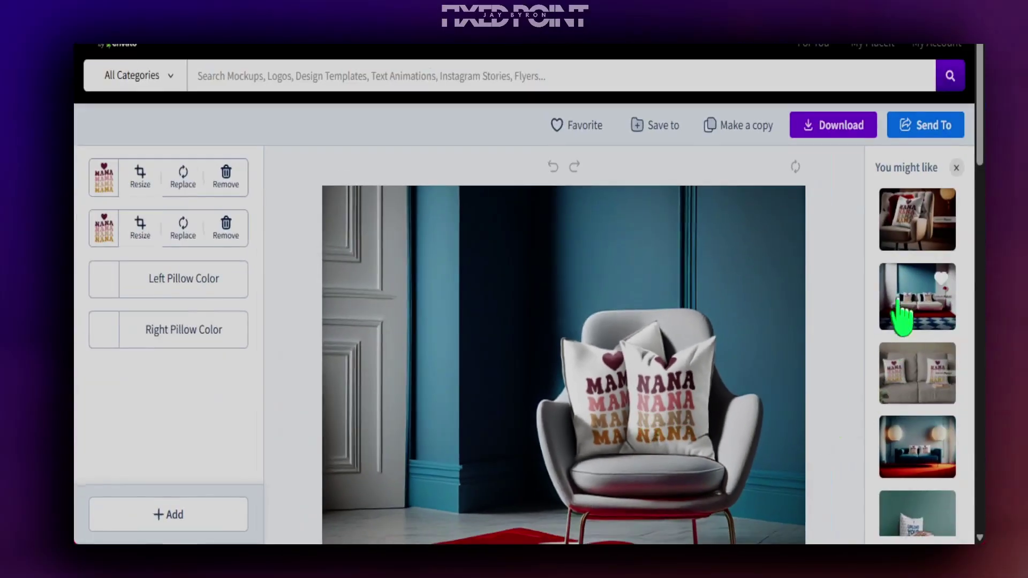
left_click(898, 390)
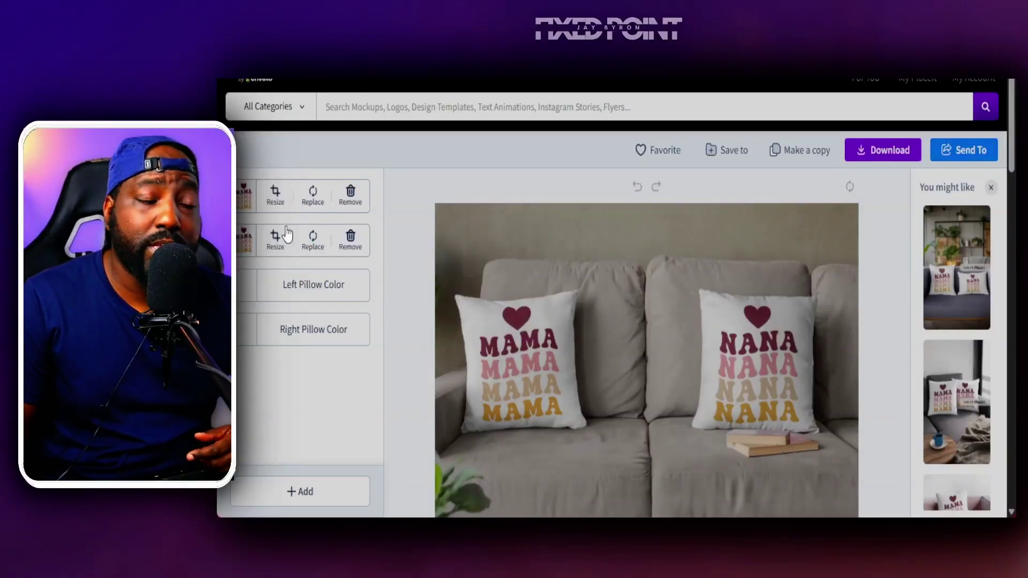
left_click(314, 283)
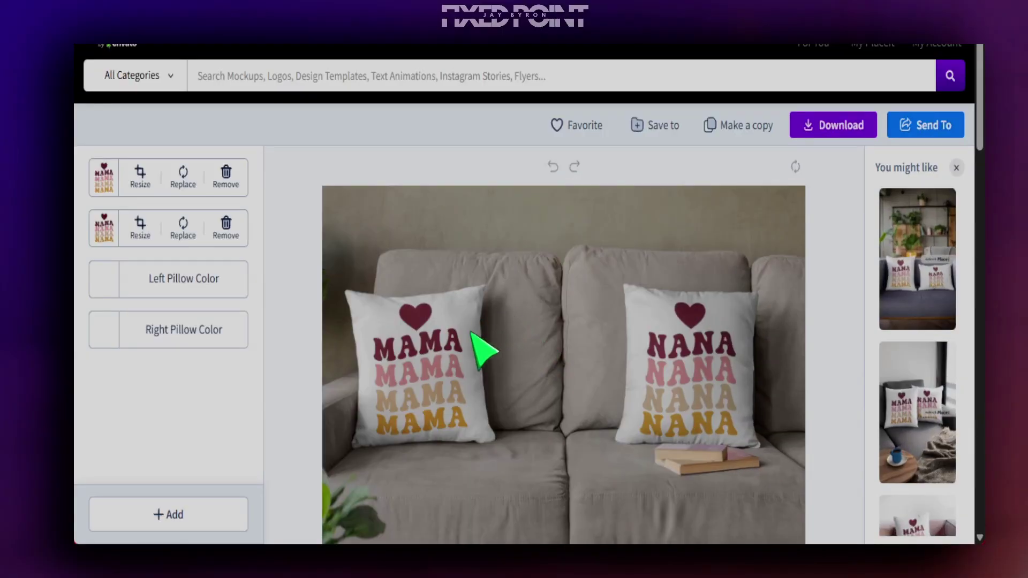
scroll(394, 321, "down", 3)
scroll(523, 309, "up", 3)
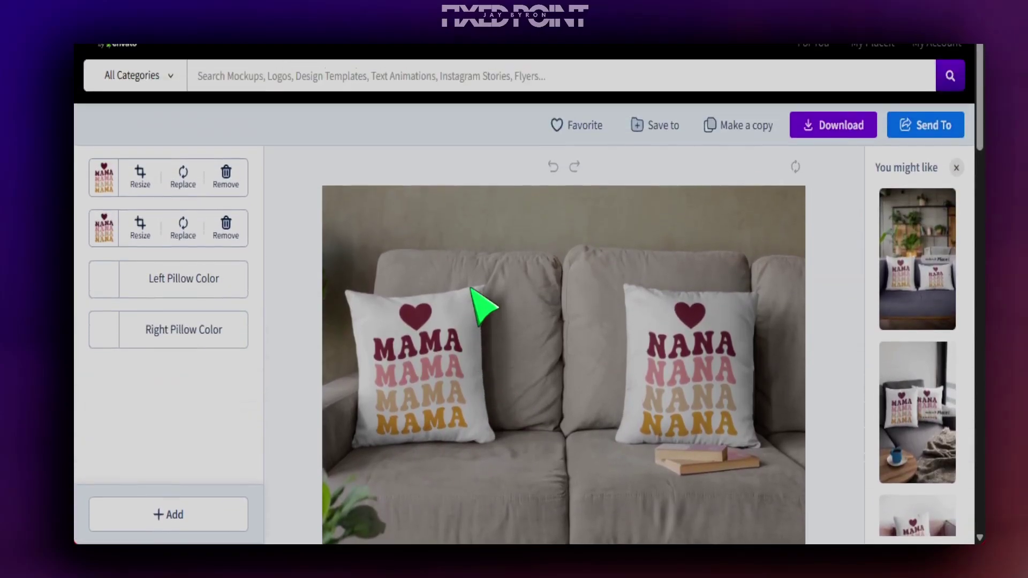
Step: Search all categories for "mockup tshirt" and look through the resulting templates
left_click(265, 69)
type("mockup tshirt")
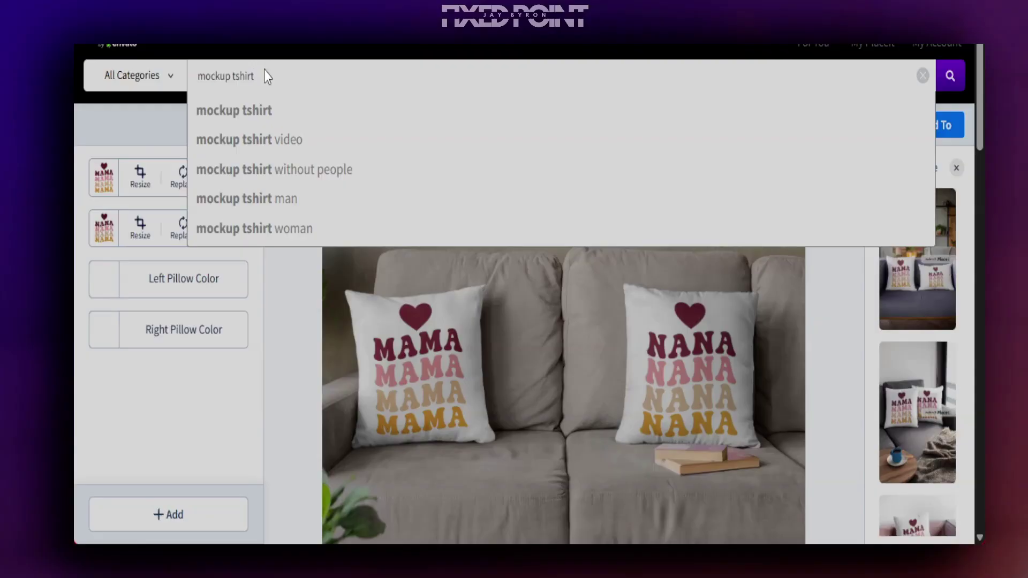
key("Return")
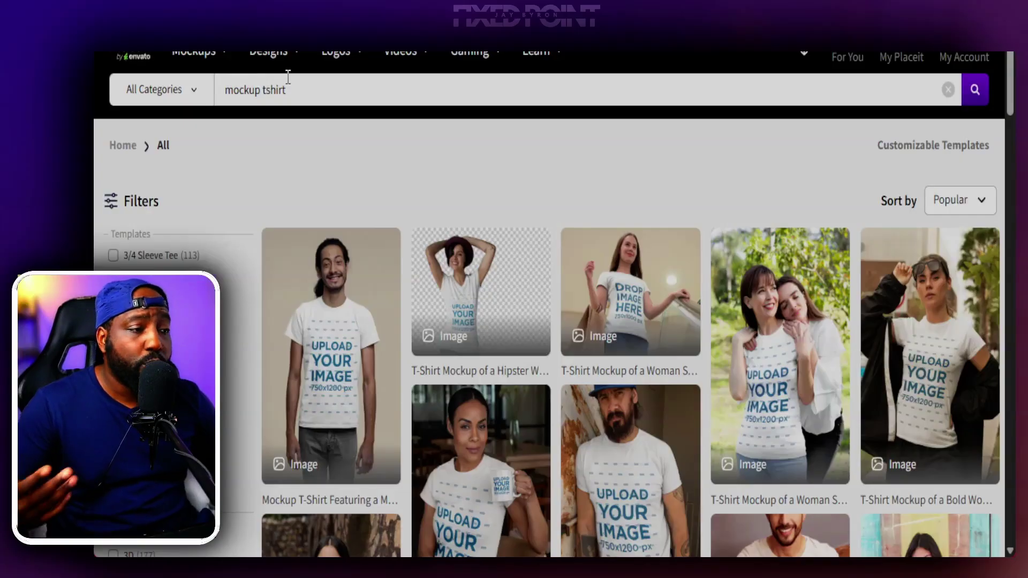
scroll(546, 475, "down", 5)
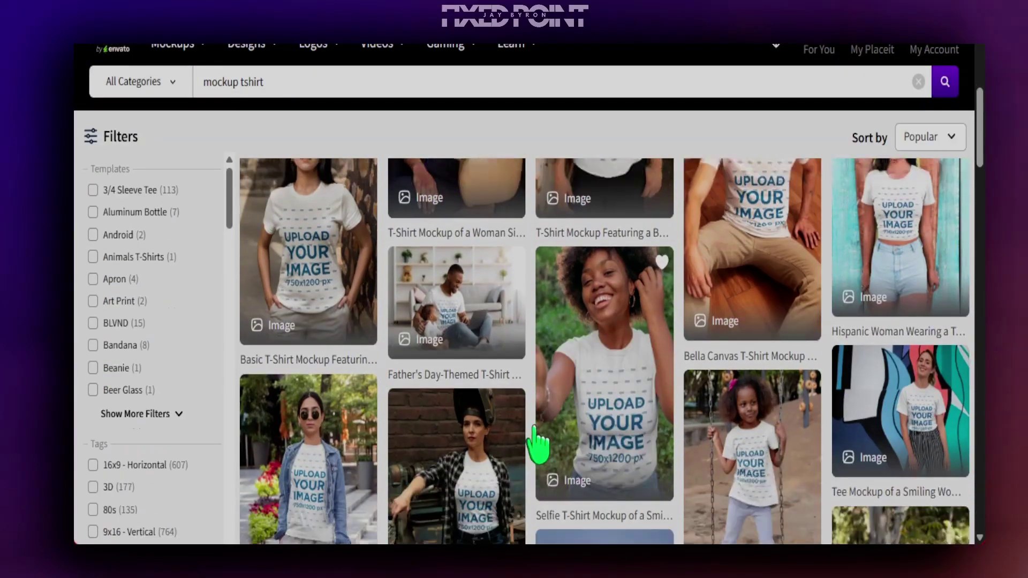
scroll(475, 423, "down", 2)
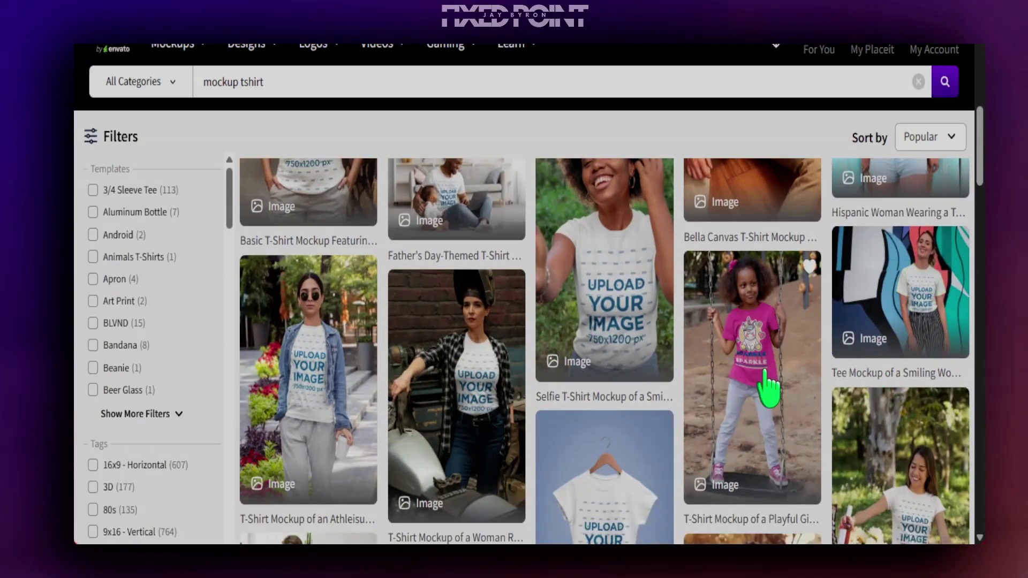
Step: Open the Selfie T-Shirt Mockup of a Smiling Woman in the Woods for editing and check the NANA design on the shirt
left_click(611, 289)
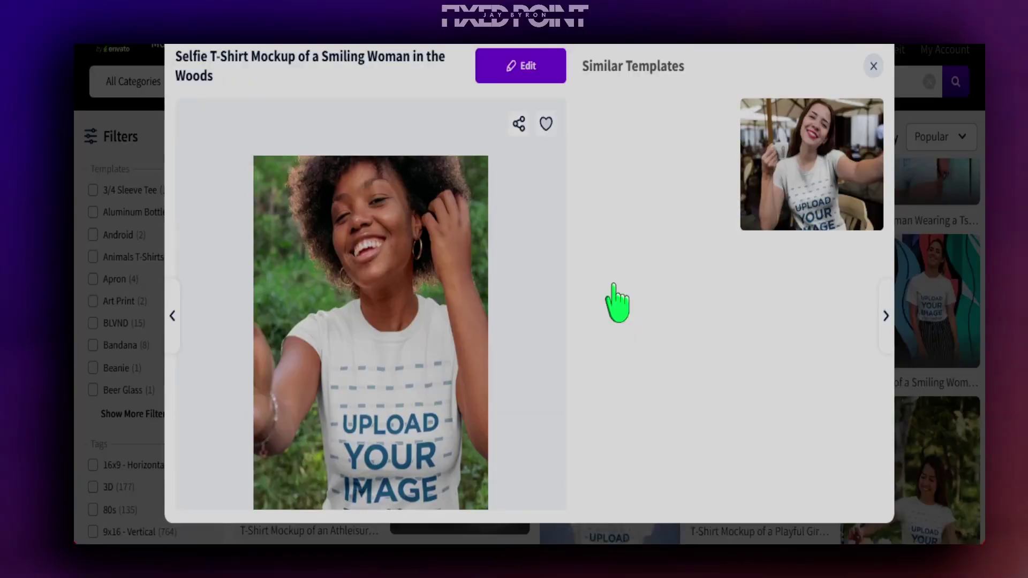
left_click(520, 64)
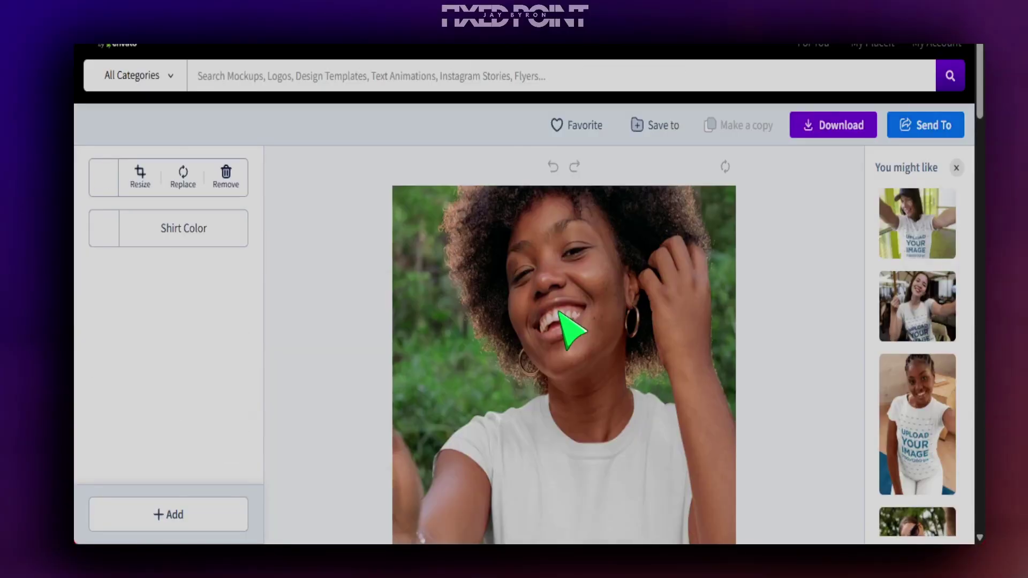
scroll(586, 407, "down", 6)
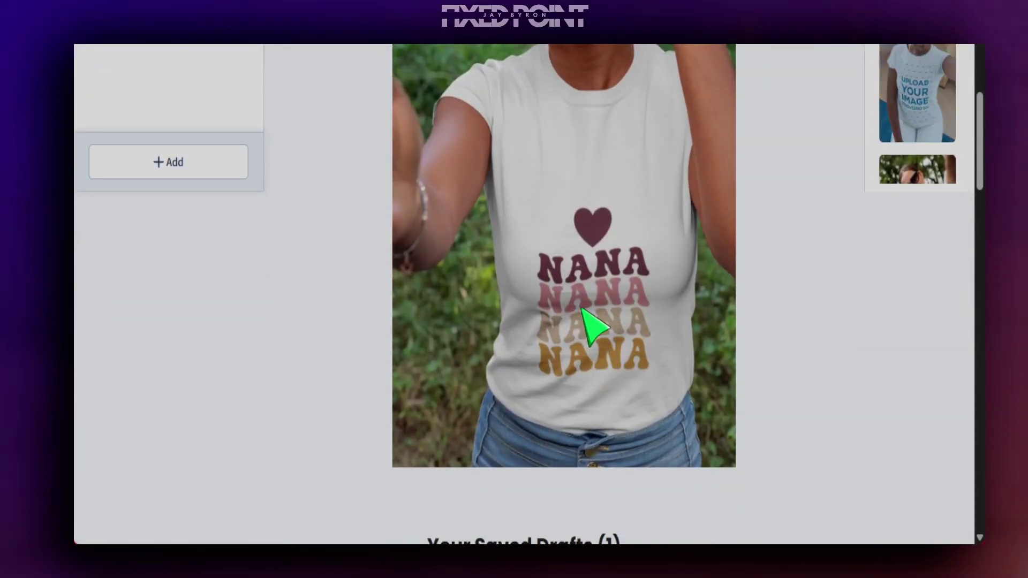
scroll(594, 324, "up", 5)
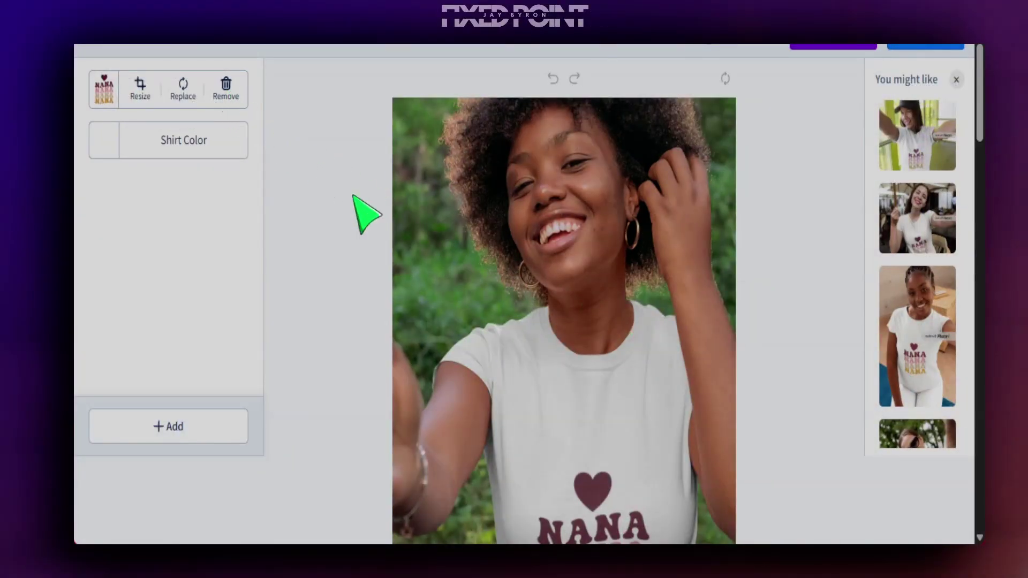
scroll(535, 369, "down", 3)
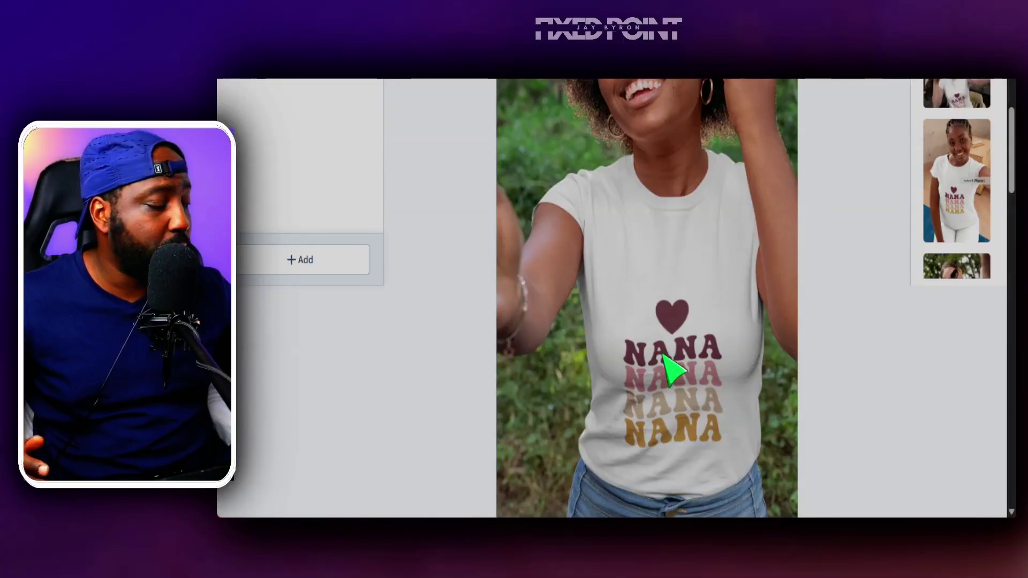
scroll(470, 356, "up", 5)
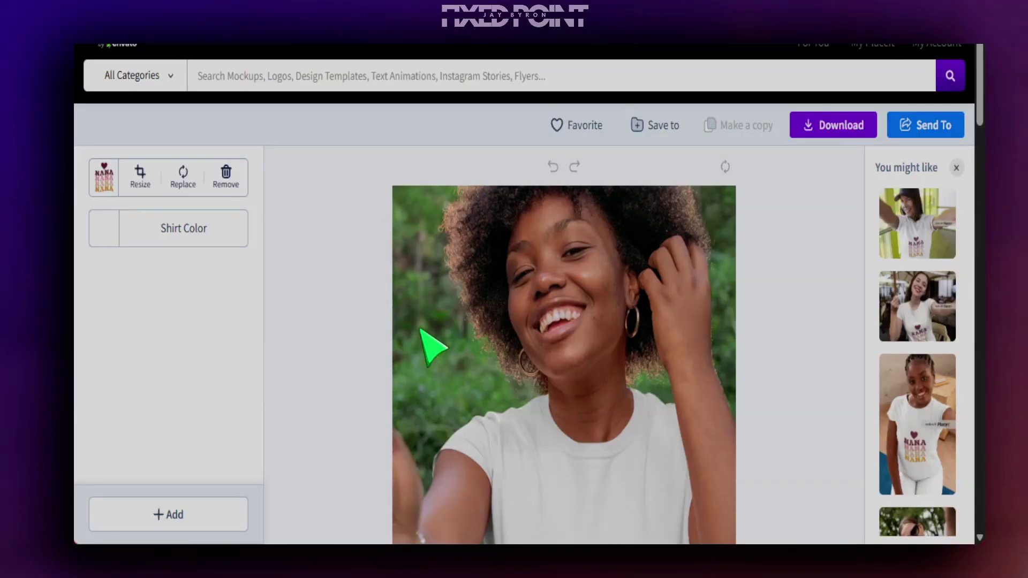
scroll(421, 330, "down", 7)
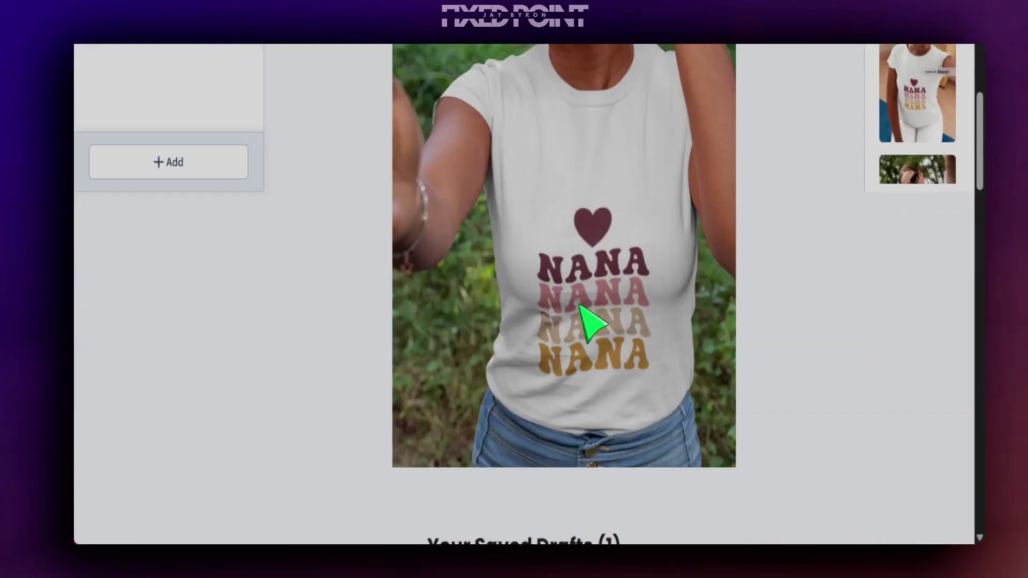
scroll(557, 316, "up", 7)
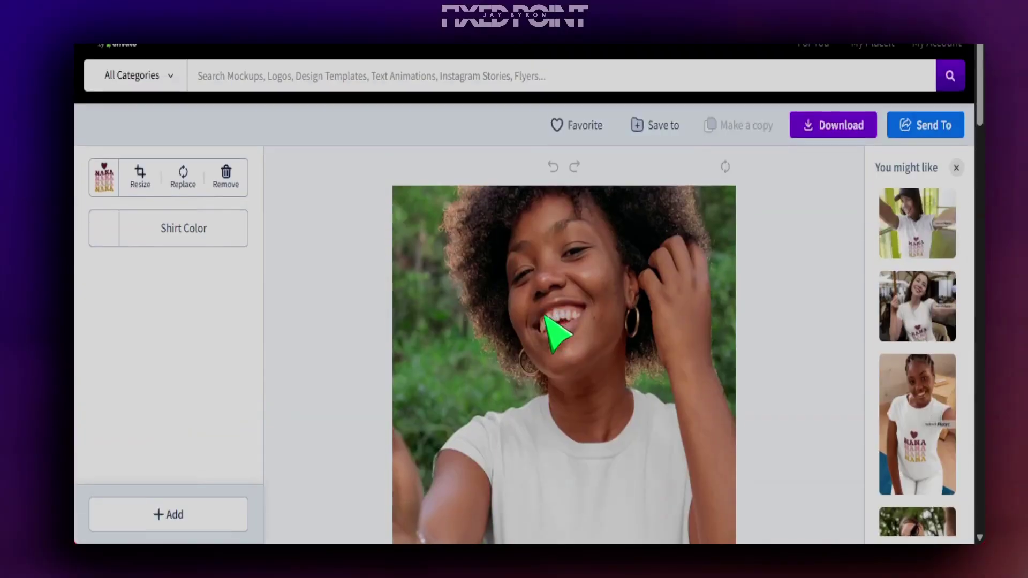
Step: Enlarge the NANA design to 132%, reposition it near the upper part of the crop frame, and apply the crop to the shirt
left_click(140, 180)
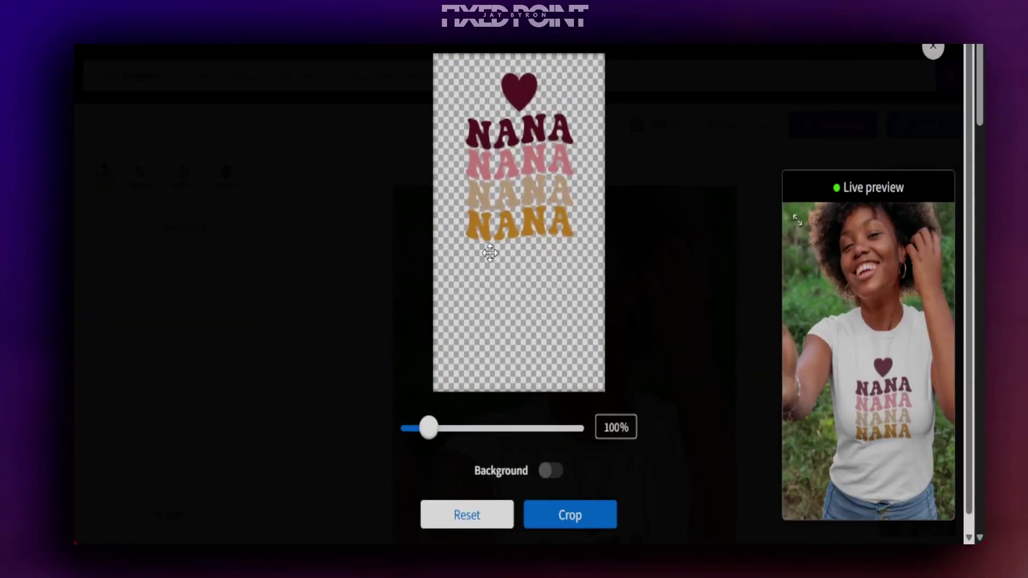
left_click_drag(431, 431, 442, 429)
left_click_drag(513, 202, 516, 260)
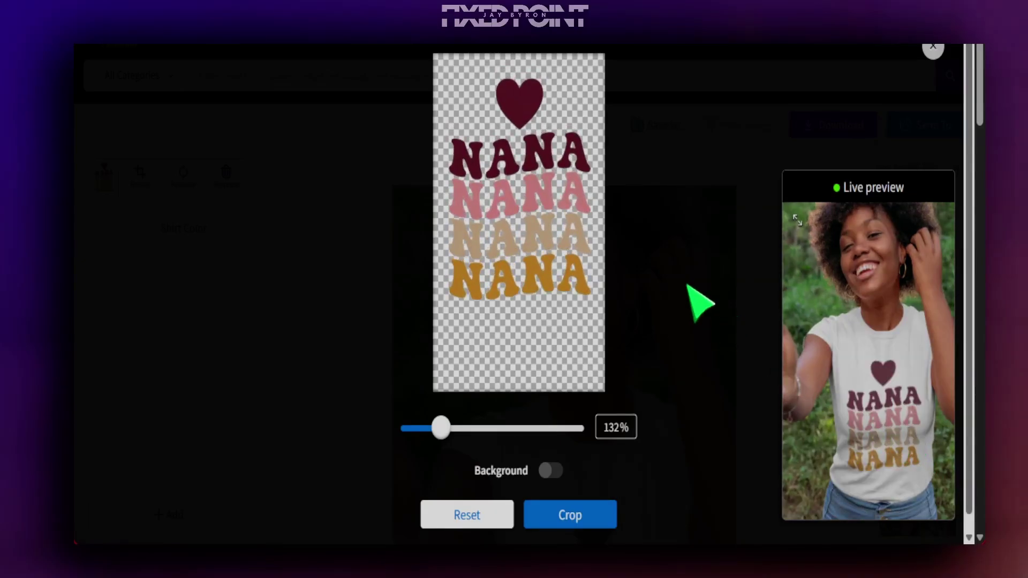
left_click_drag(555, 217, 555, 214)
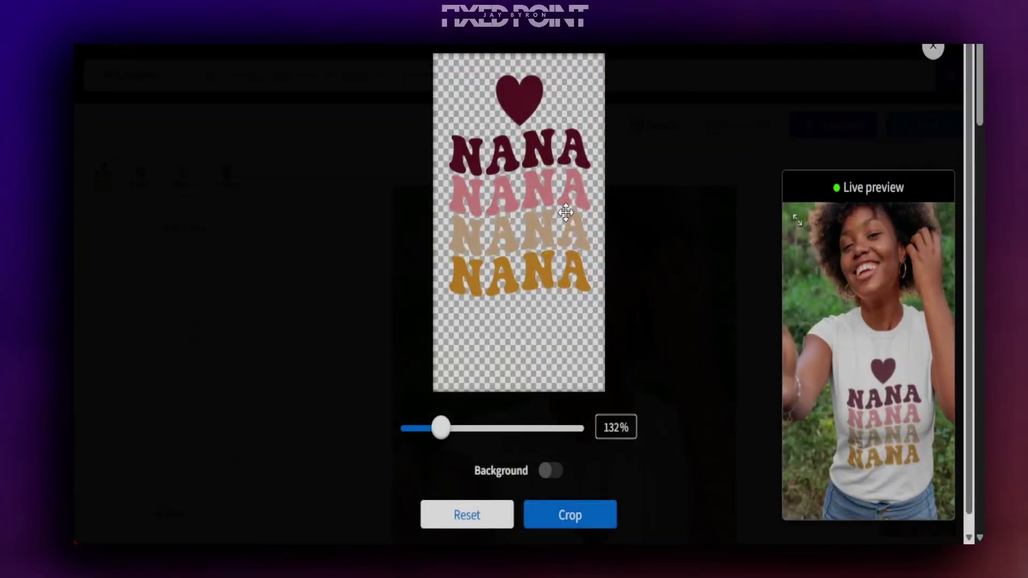
left_click(570, 515)
scroll(733, 447, "down", 5)
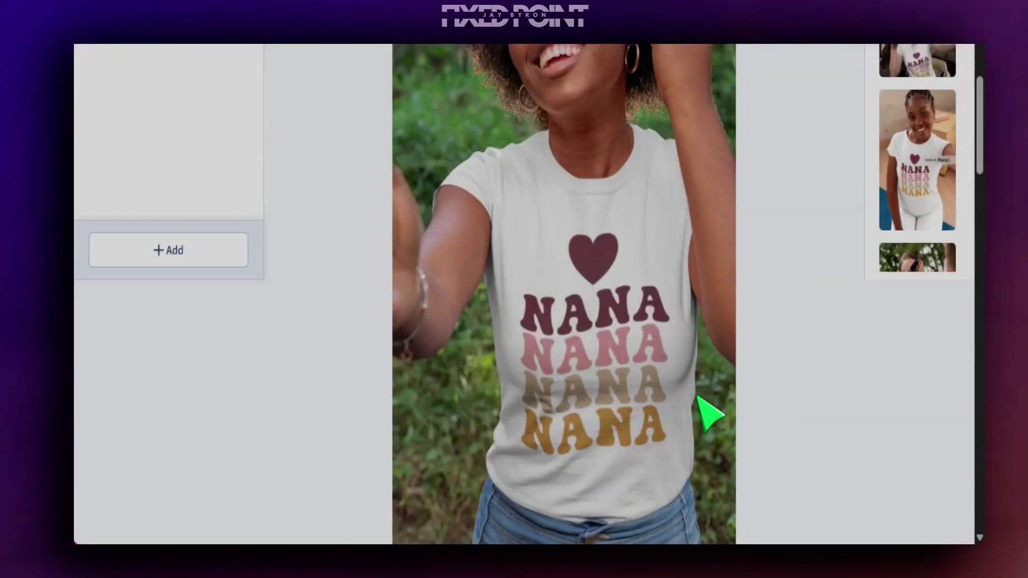
Step: Look through the suggested T-shirt templates to see the NANA design on other models
scroll(936, 321, "up", 3)
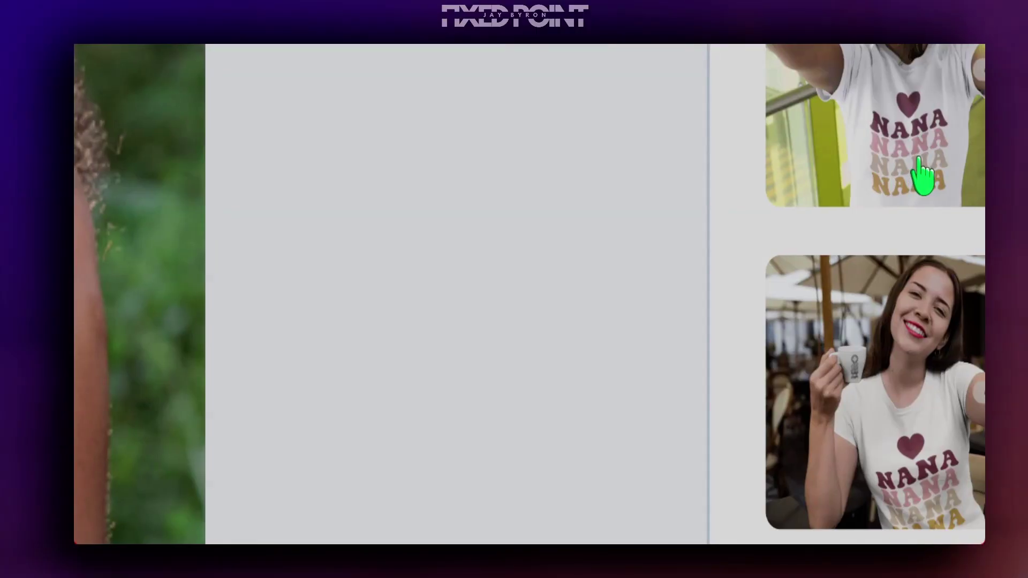
scroll(924, 215, "down", 5)
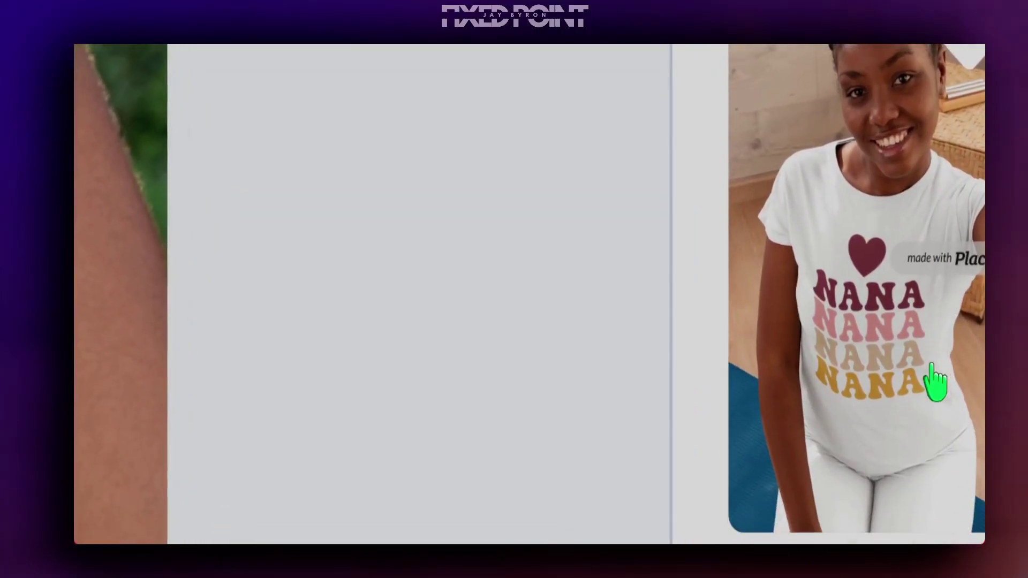
scroll(934, 383, "down", 3)
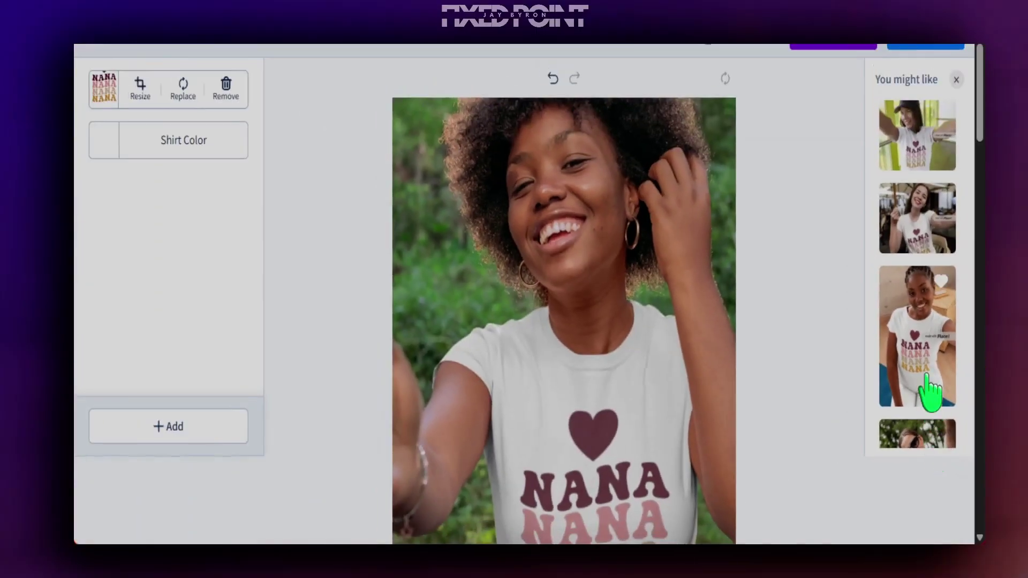
scroll(931, 394, "down", 3)
scroll(933, 383, "down", 2)
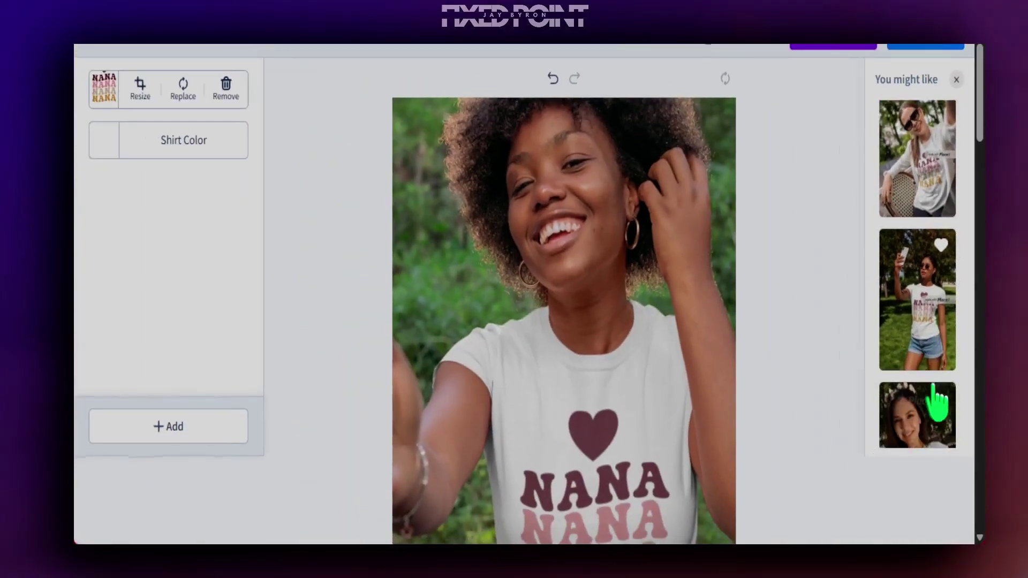
Step: Browse the suggested templates, open the one of the woman in sunglasses and a white blazer, and check the NANA design on her shirt
scroll(934, 409, "down", 2)
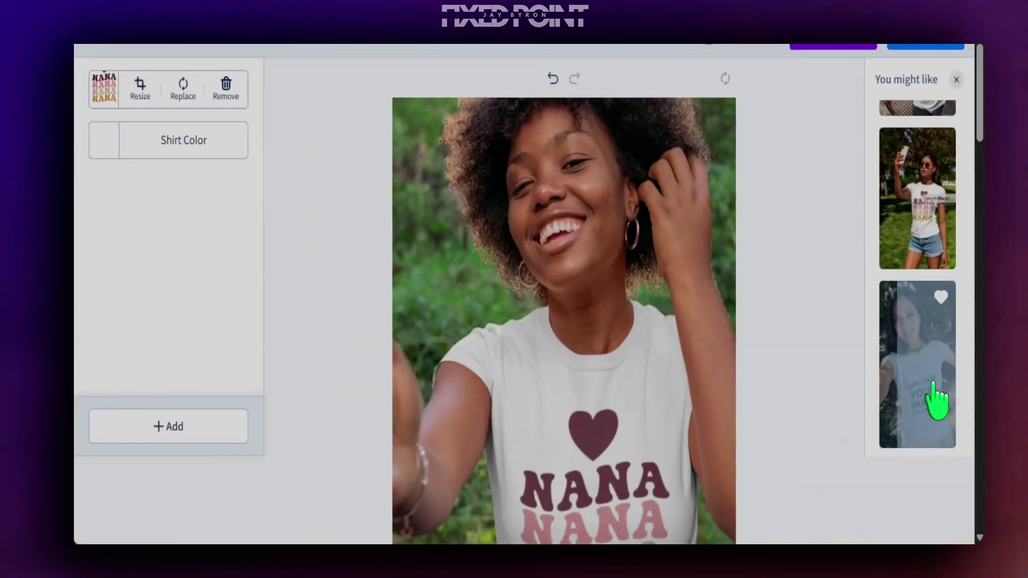
scroll(936, 399, "down", 2)
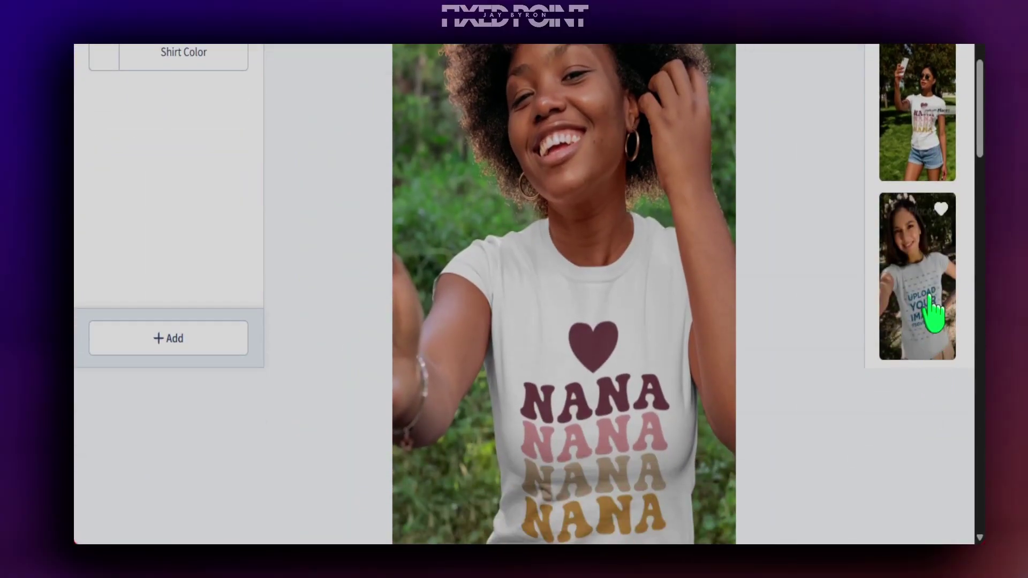
scroll(934, 316, "up", 3)
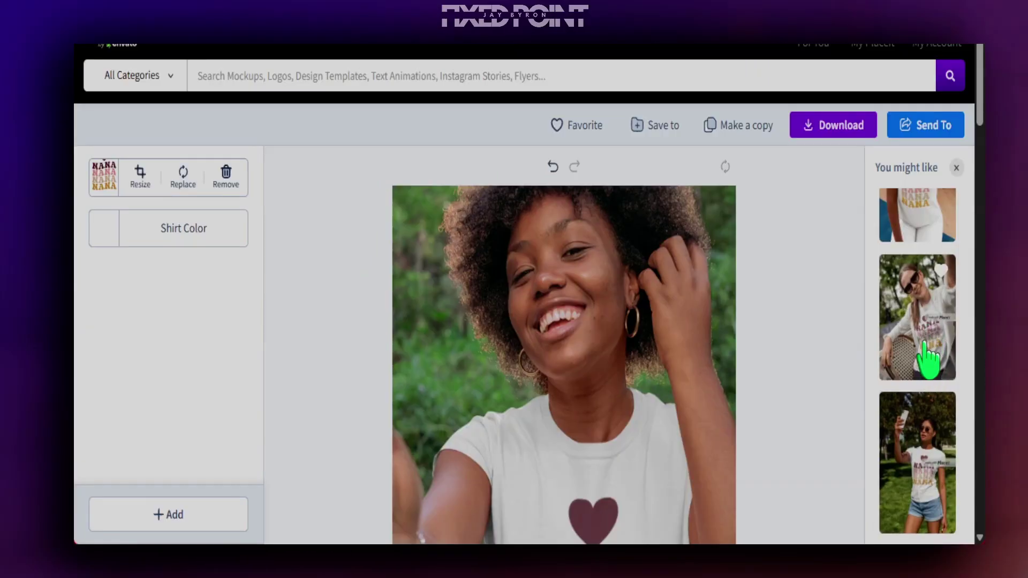
left_click(926, 354)
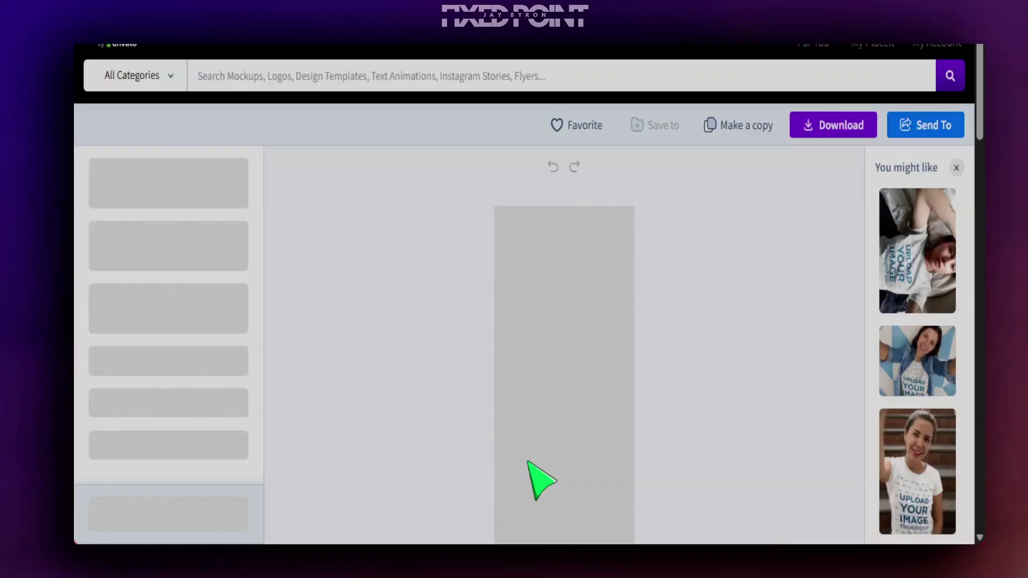
scroll(594, 426, "down", 5)
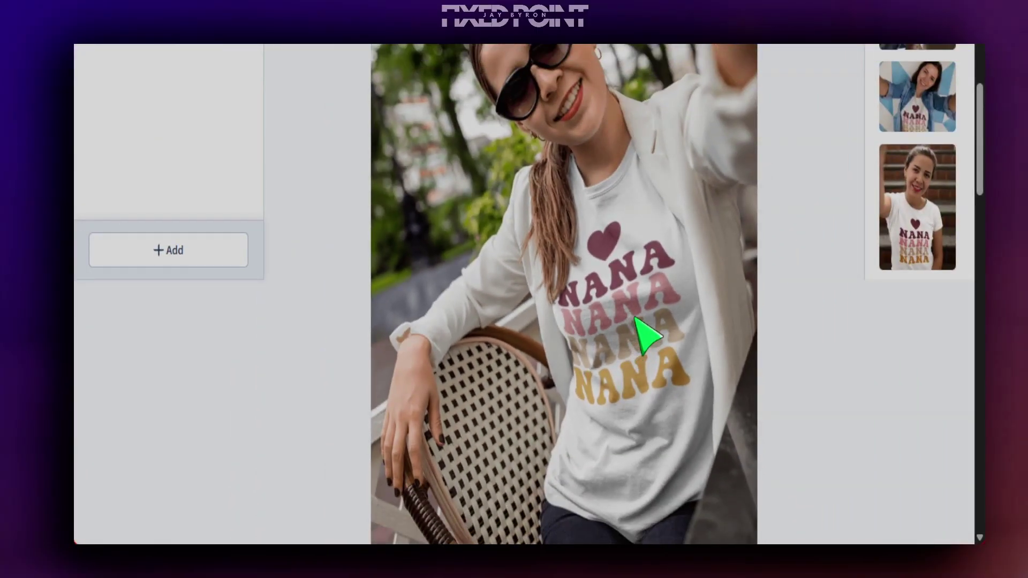
Step: Open the suggested selfie template of the woman in front of brick steps and inspect the NANA design on her T-shirt
left_click(920, 246)
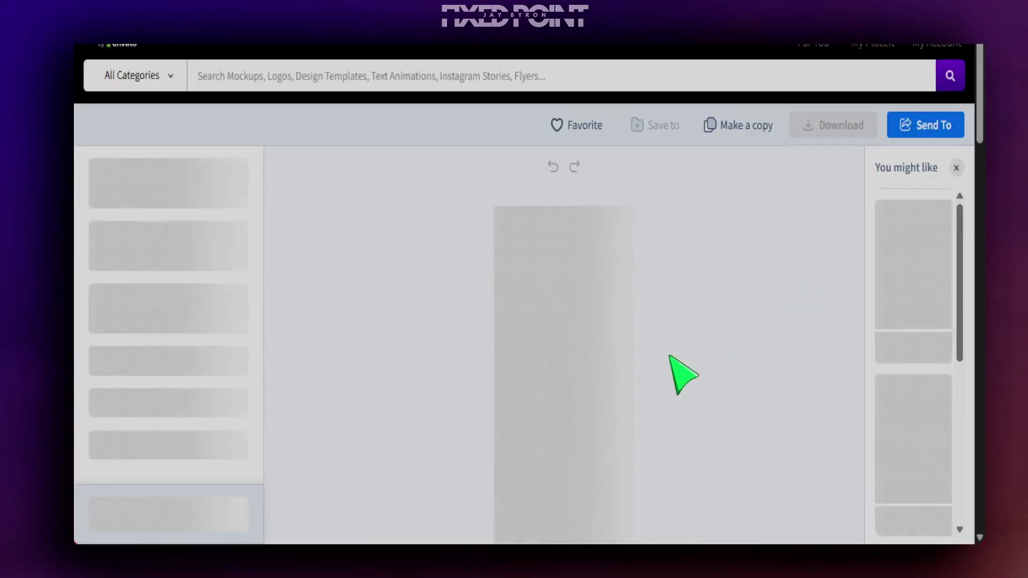
scroll(611, 374, "down", 7)
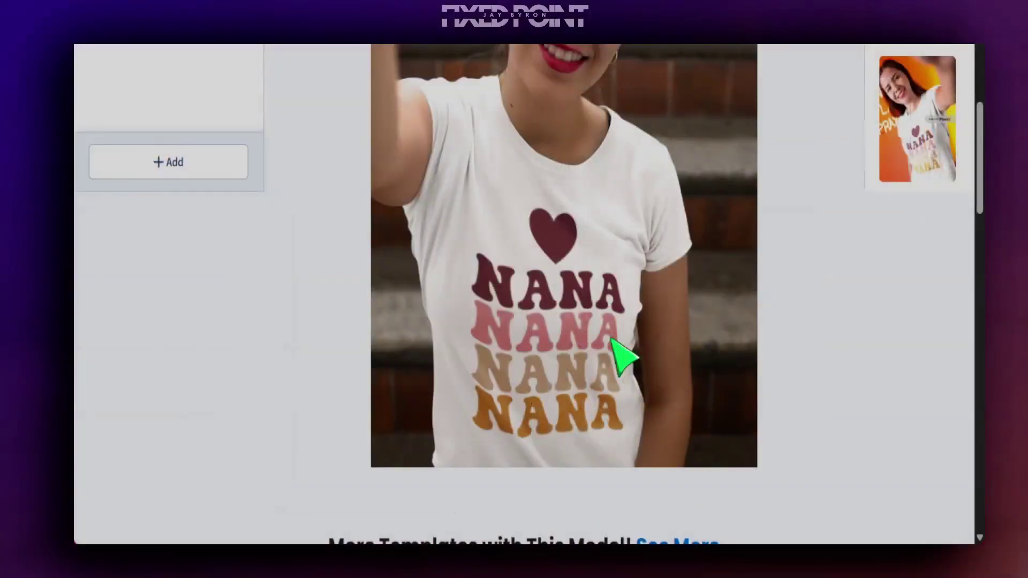
scroll(621, 354, "up", 7)
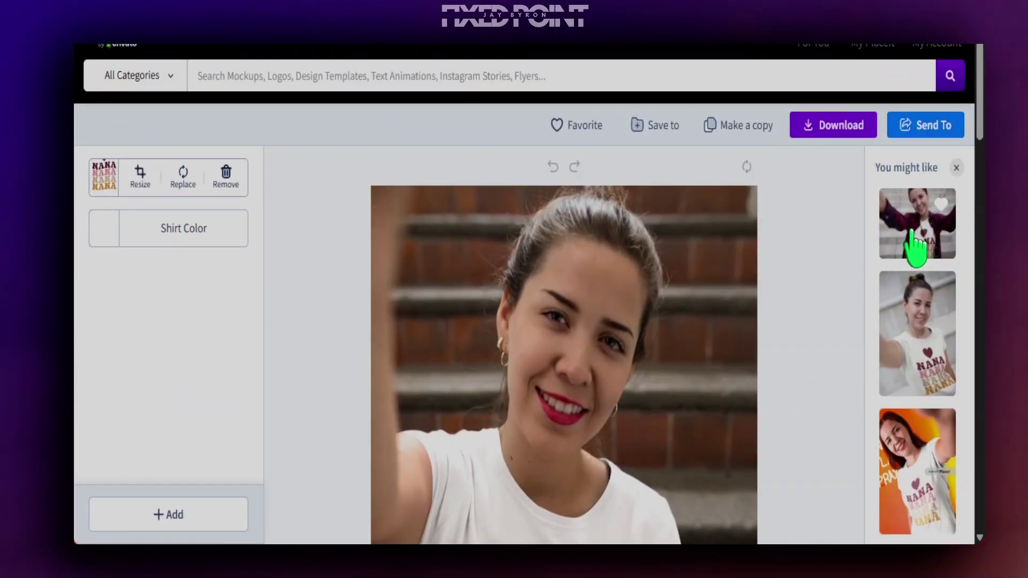
Step: Open the suggested selfie template of the woman in the plaid shirt and examine how the NANA design sits on her T-shirt
left_click(913, 239)
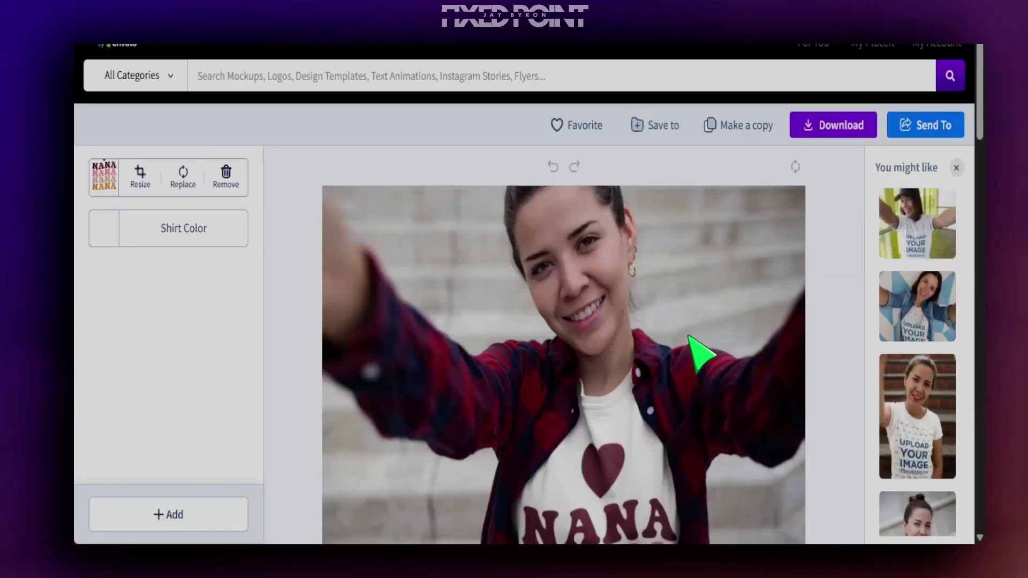
scroll(699, 351, "down", 3)
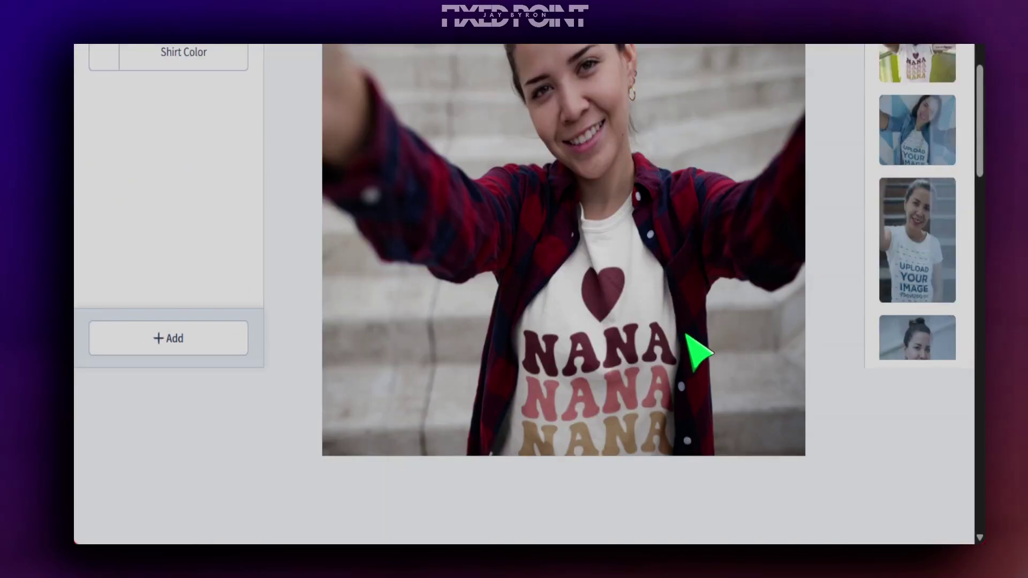
scroll(691, 347, "up", 2)
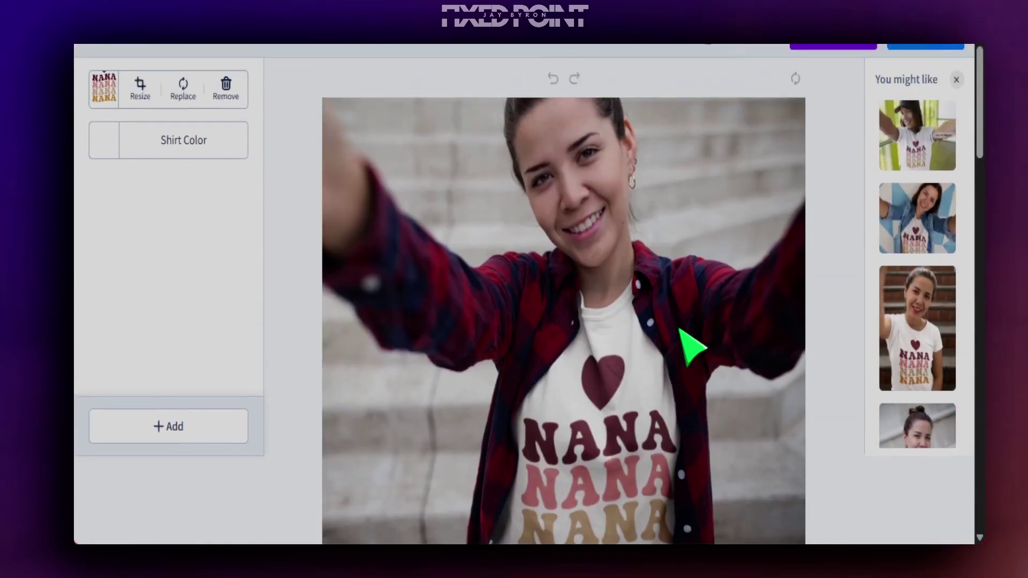
scroll(692, 347, "up", 2)
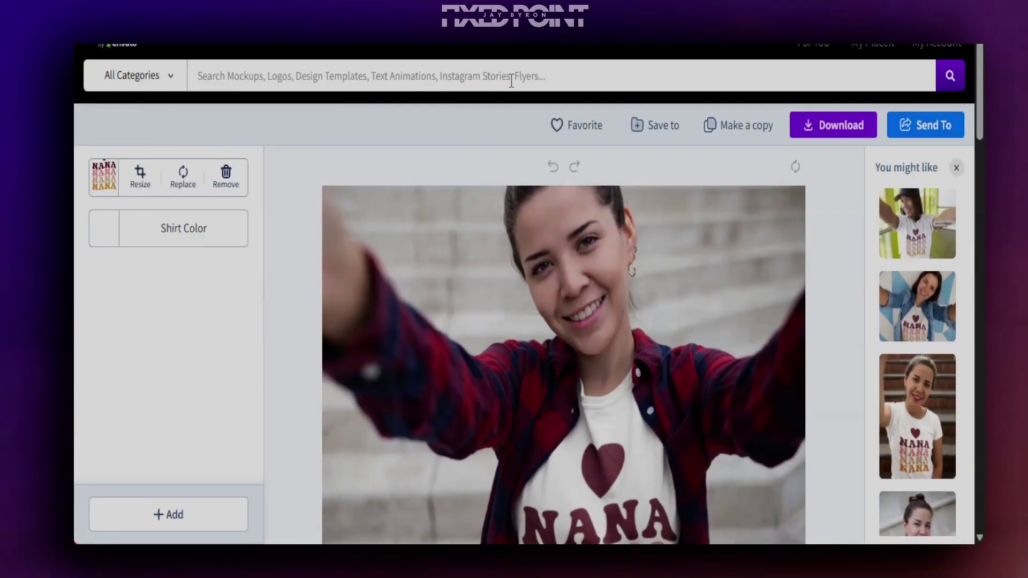
Step: Search all categories for the suggested term "tumbler 20 oz mockup" and look through the templates and filter tags
type("tumbler")
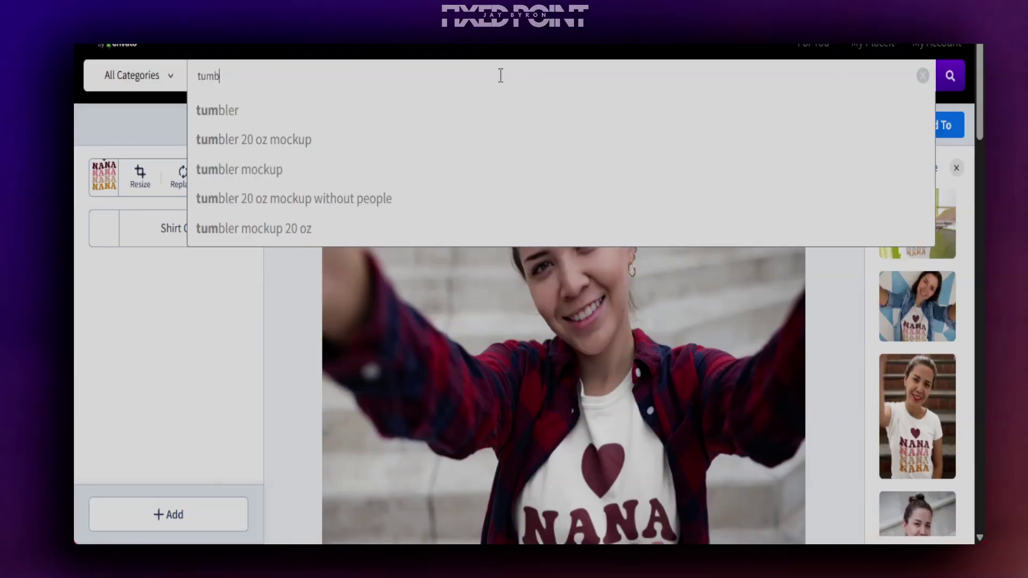
left_click(278, 141)
scroll(506, 337, "down", 2)
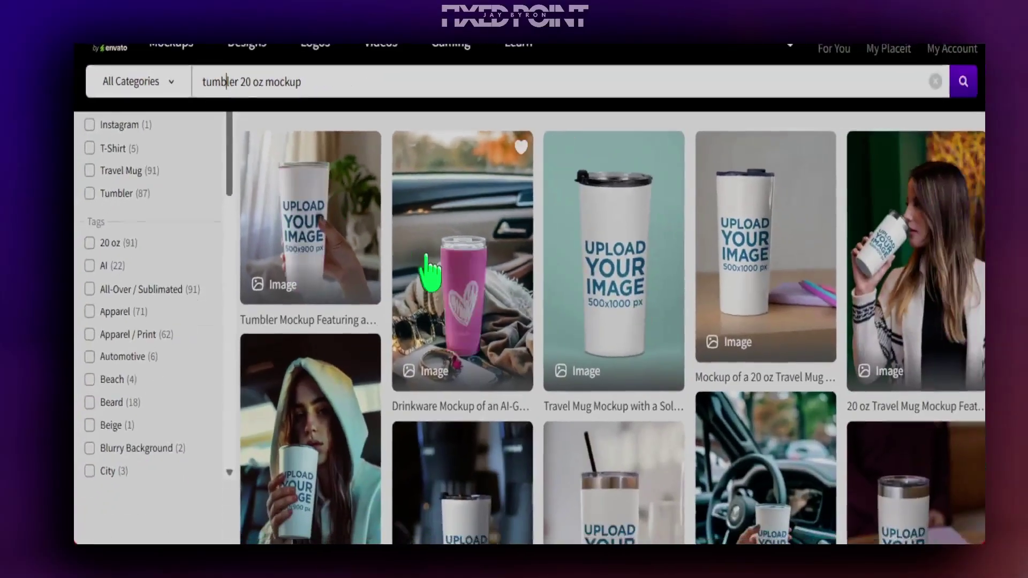
scroll(412, 305, "down", 5)
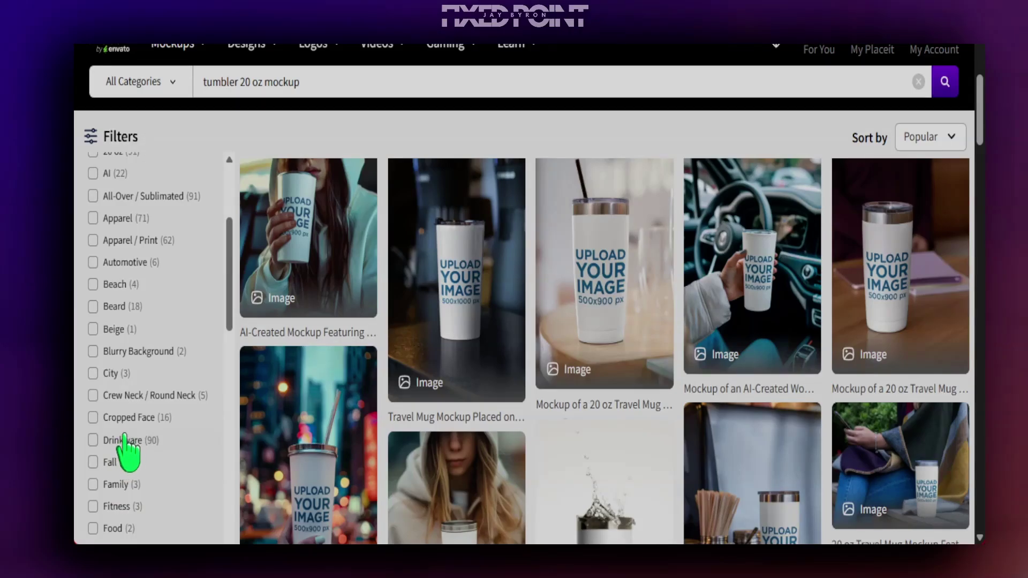
Step: Filter the tumbler templates by the Fall tag and browse the filtered mockups
left_click(112, 462)
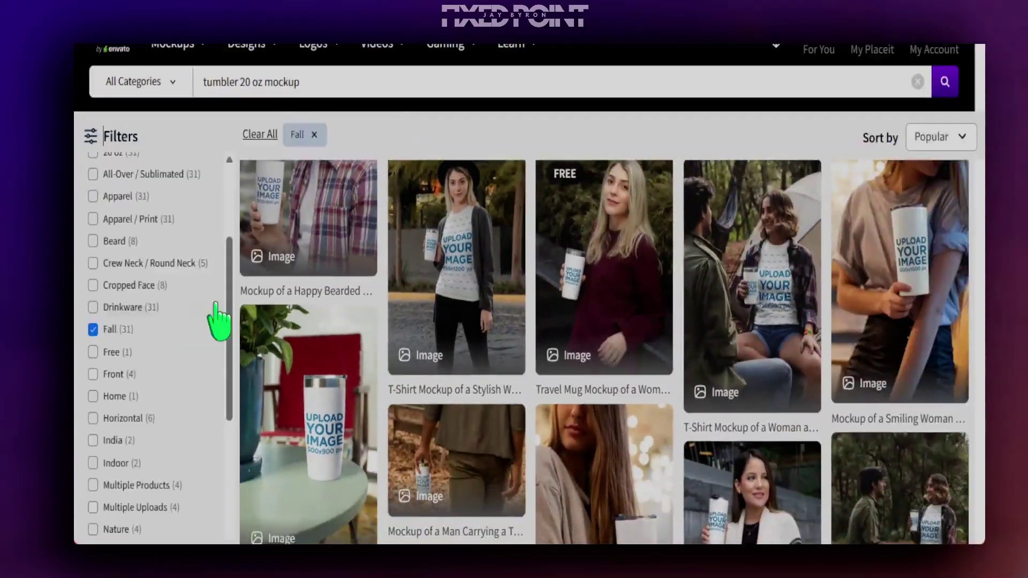
scroll(821, 337, "down", 8)
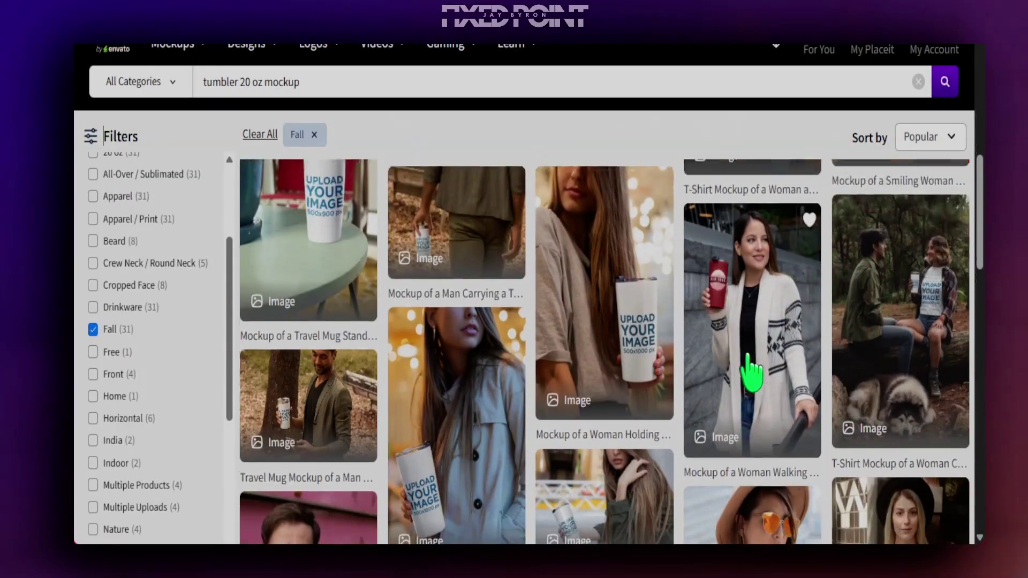
scroll(738, 362, "down", 3)
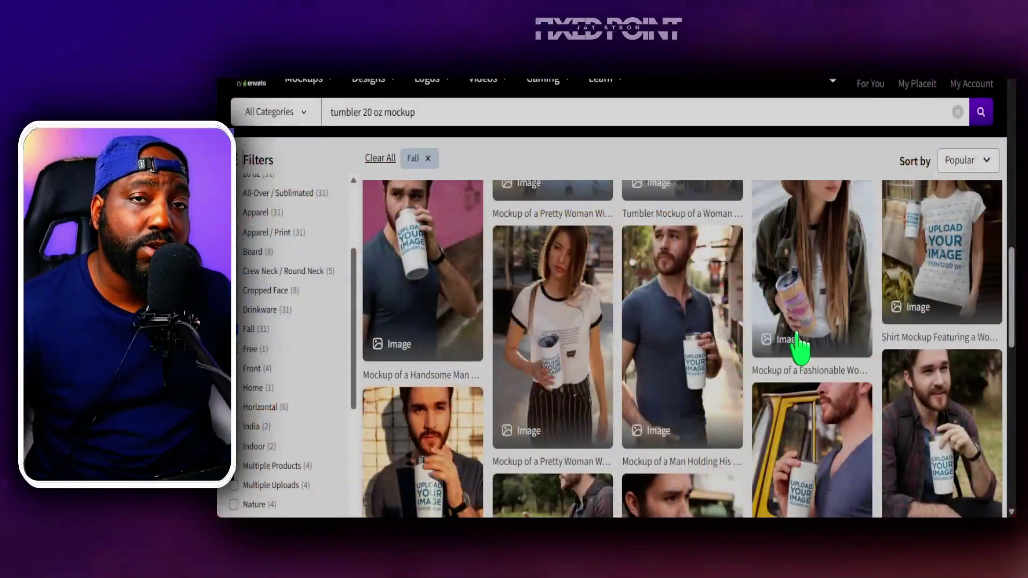
scroll(734, 351, "down", 3)
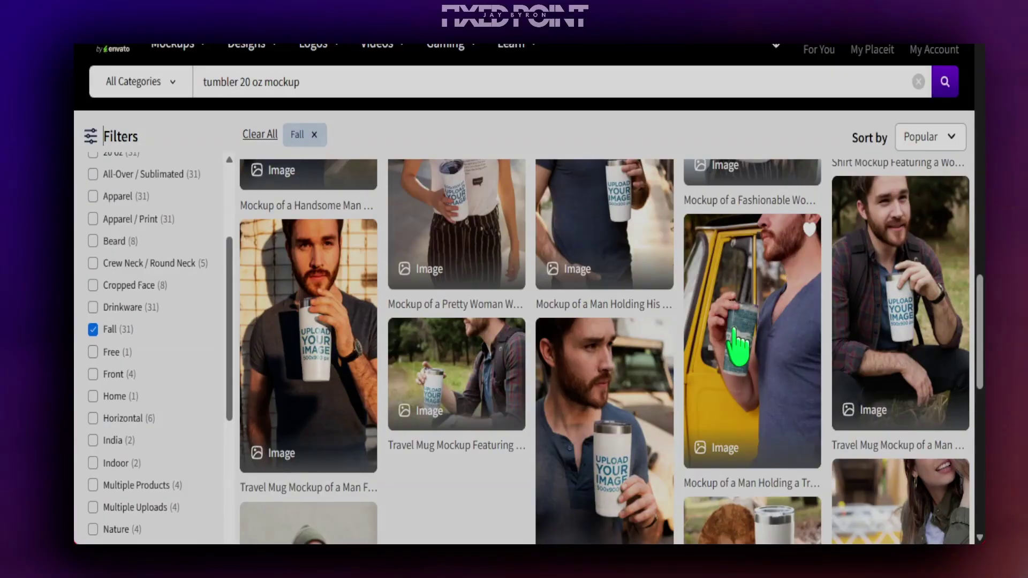
scroll(736, 350, "down", 10)
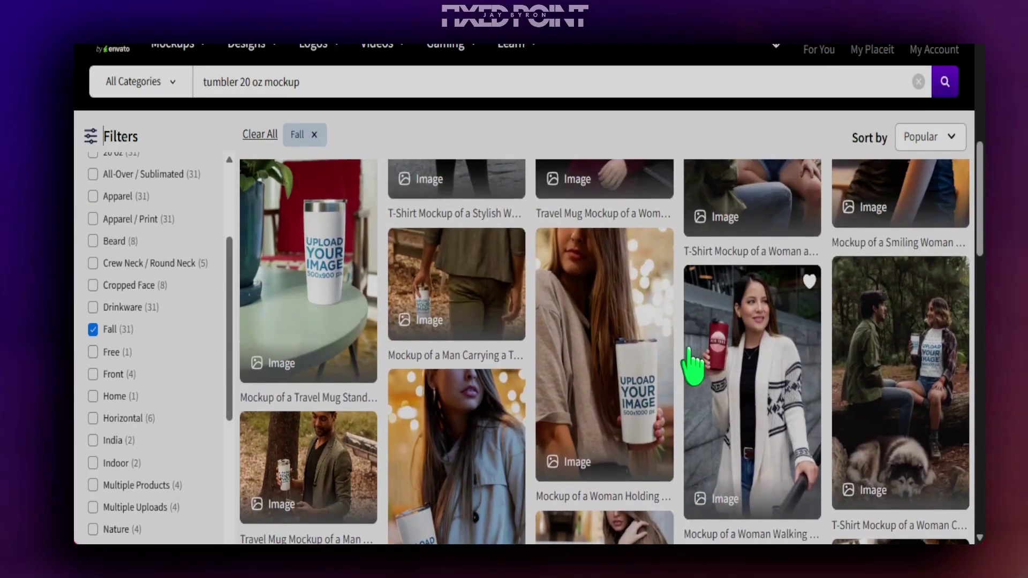
scroll(692, 367, "up", 5)
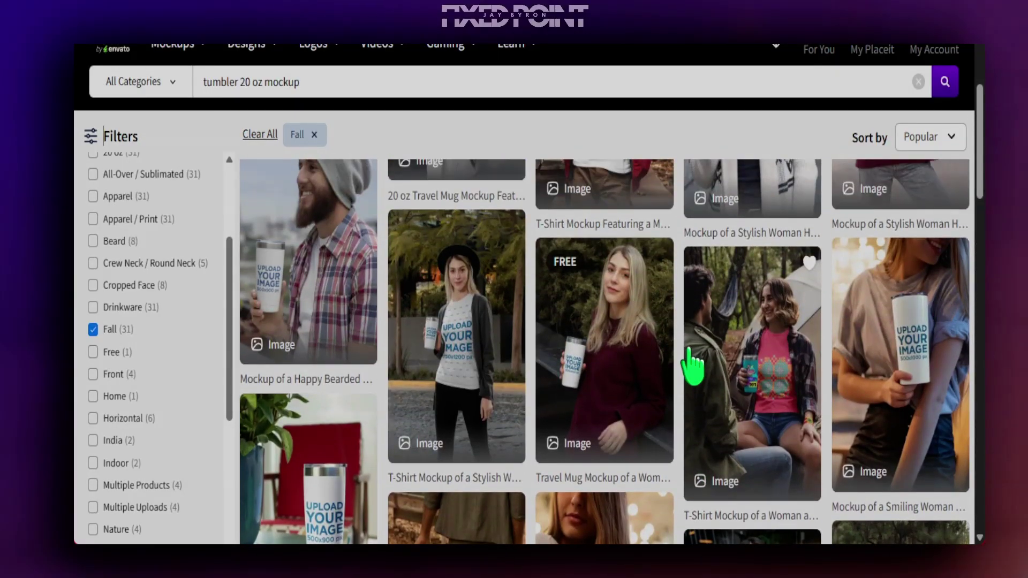
scroll(693, 367, "up", 3)
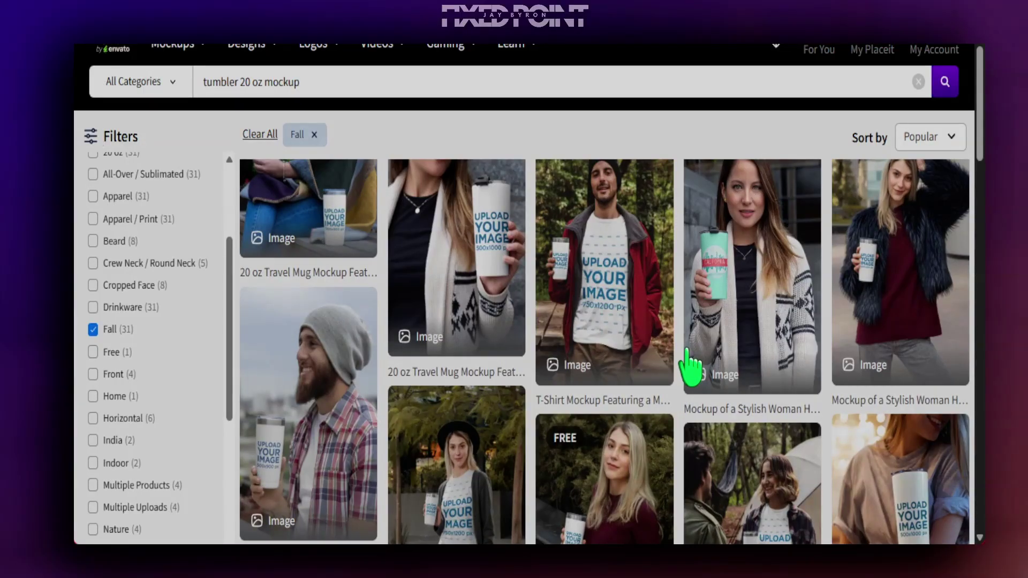
Step: Open the Mockup of a Stylish Woman Holding a 20 oz Travel Mug for editing and check the NANA design on the mug
left_click(706, 289)
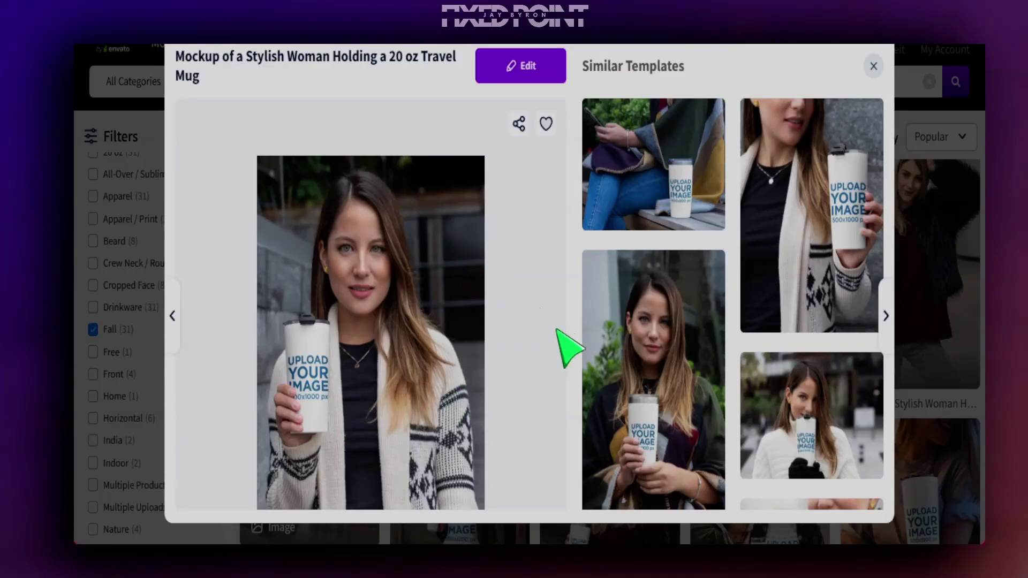
left_click(522, 74)
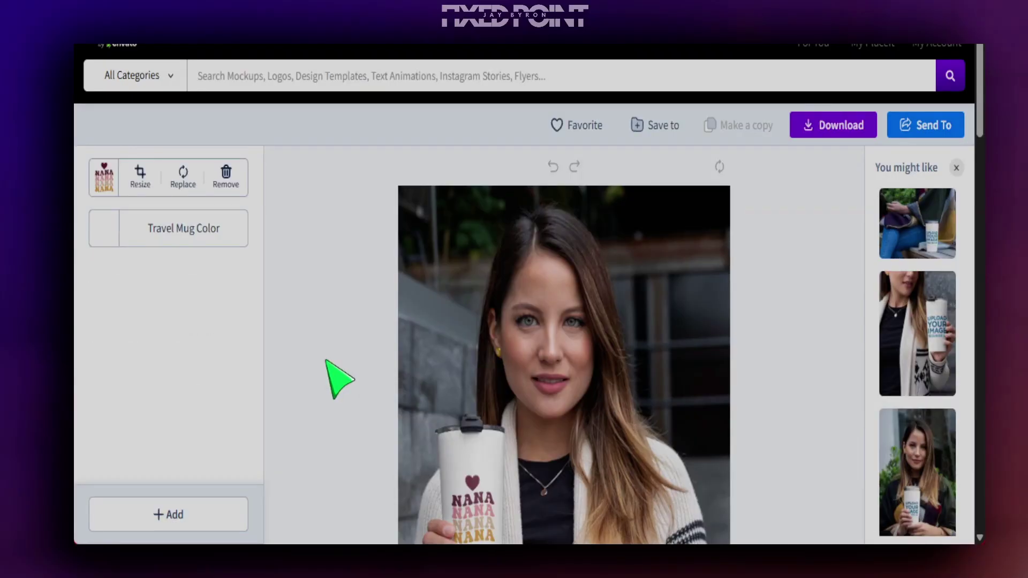
scroll(492, 380, "down", 3)
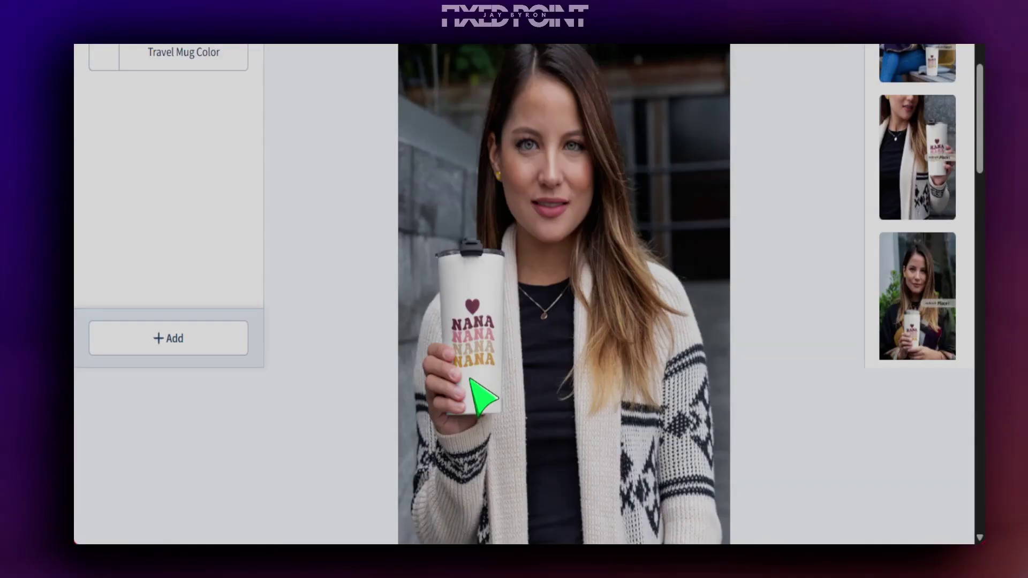
scroll(444, 413, "up", 3)
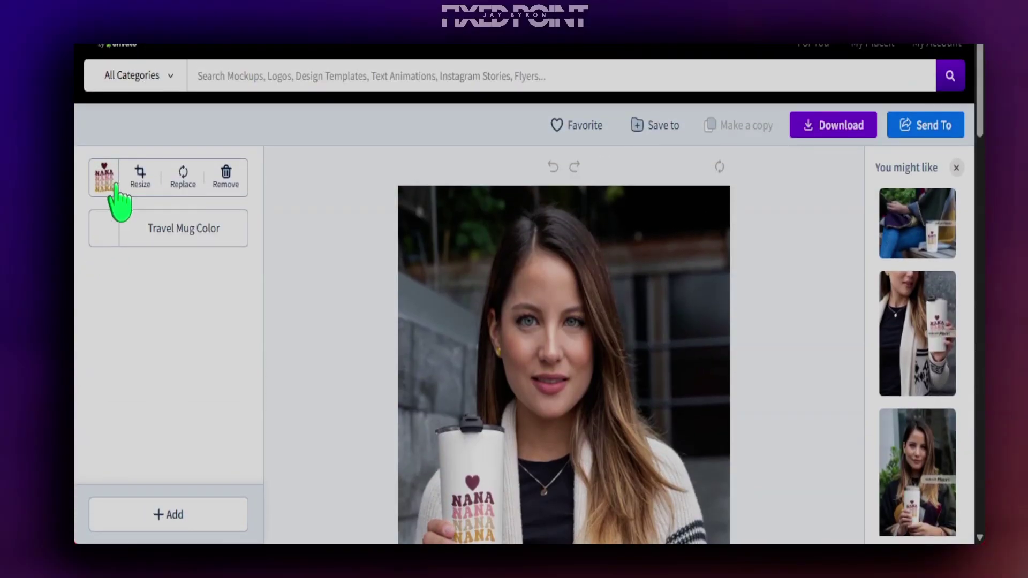
scroll(468, 332, "down", 3)
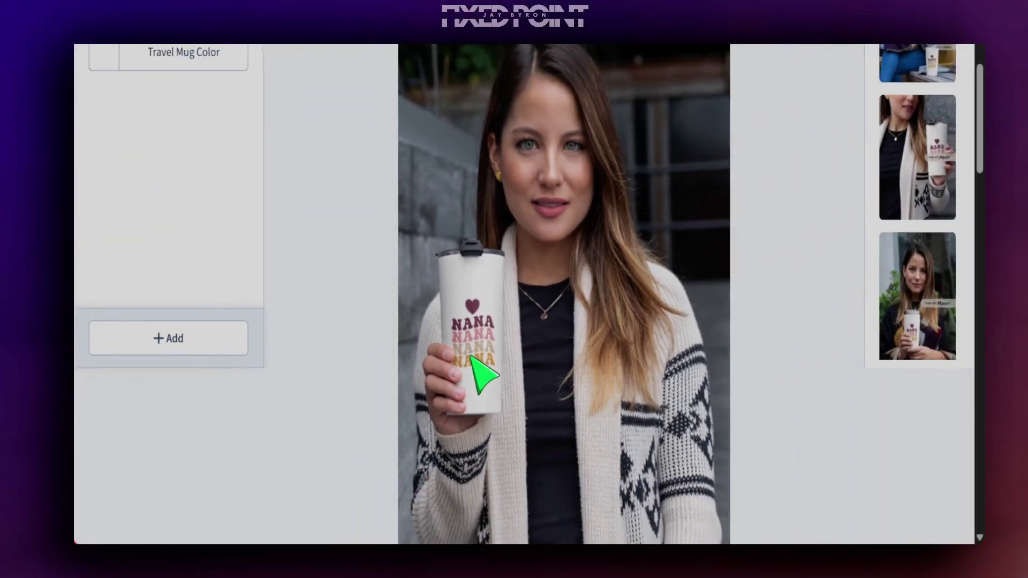
scroll(369, 279, "up", 3)
Step: Enlarge the NANA design to 127%, reposition it near the middle of the crop frame, and apply the crop to the travel mug
left_click(141, 170)
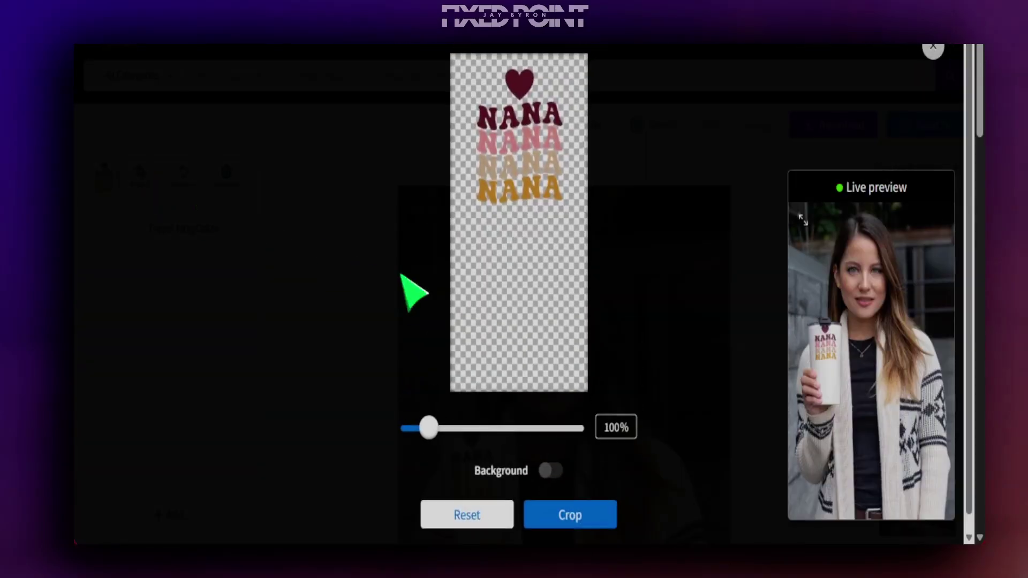
left_click_drag(431, 428, 439, 428)
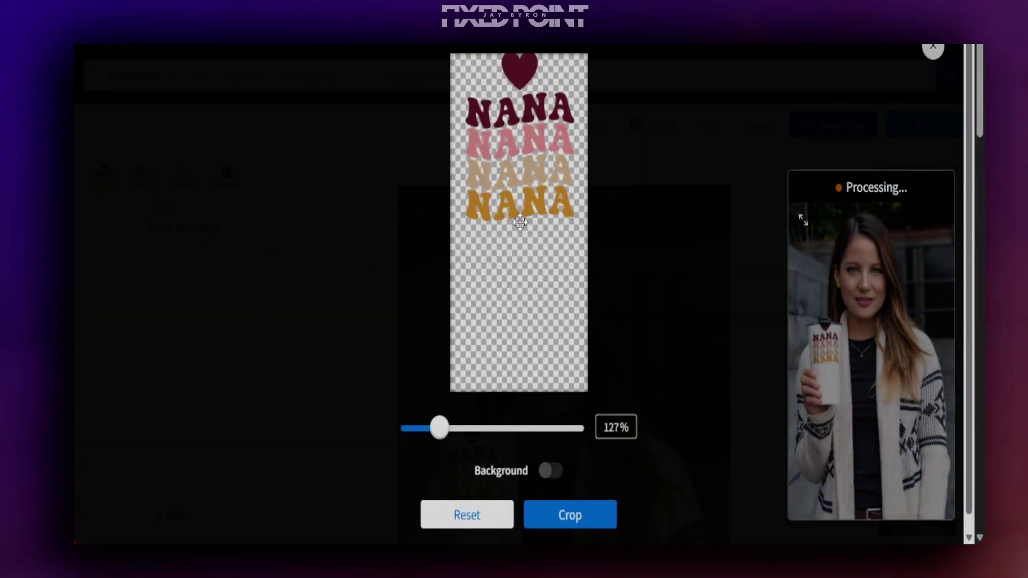
left_click_drag(530, 182, 526, 204)
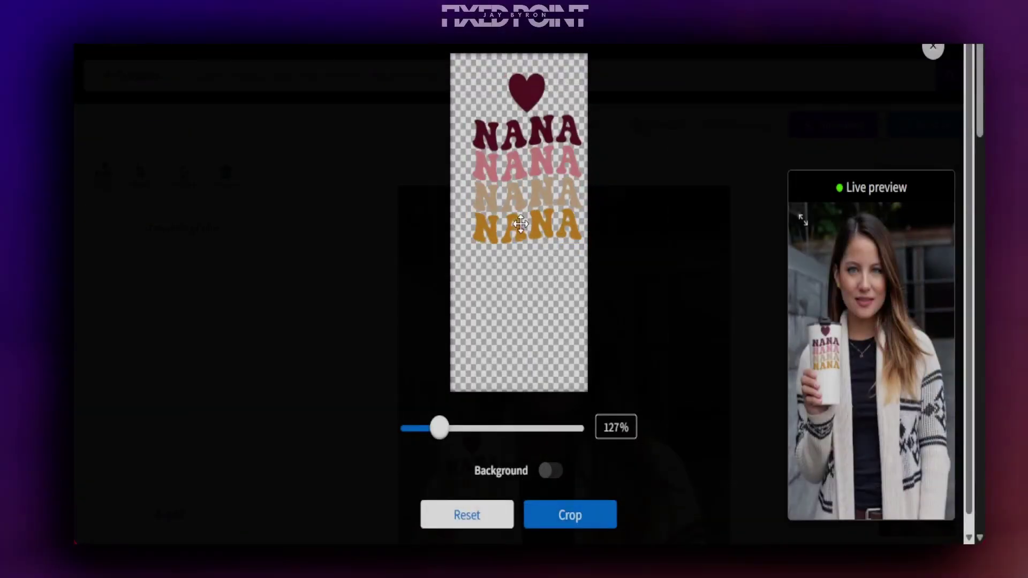
left_click_drag(603, 255, 602, 265)
left_click_drag(513, 258, 525, 311)
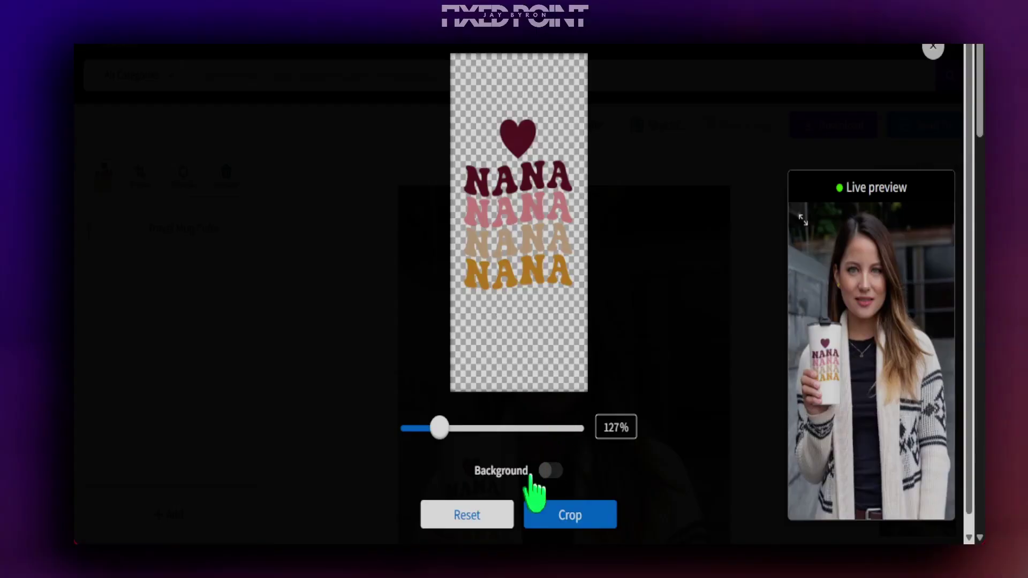
left_click(562, 514)
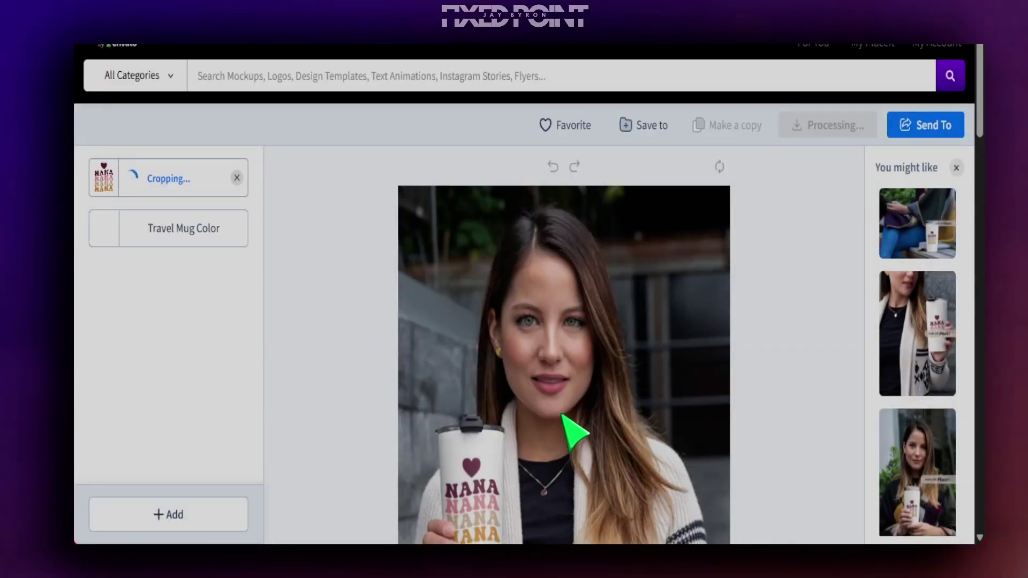
scroll(562, 415, "down", 2)
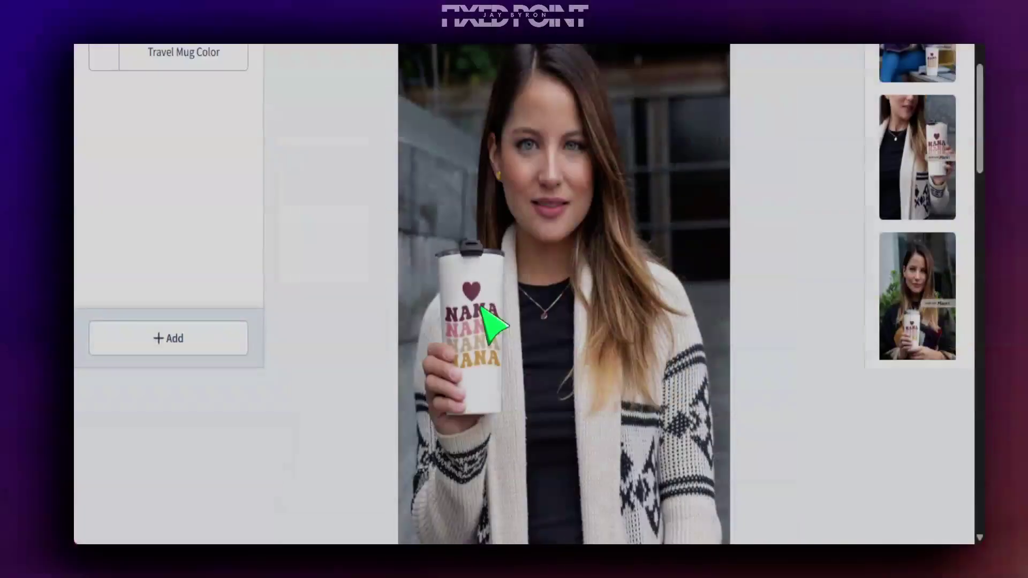
Step: Search all categories for "video" using the suggested term "vídeo mockup tshirt"
scroll(480, 369, "up", 3)
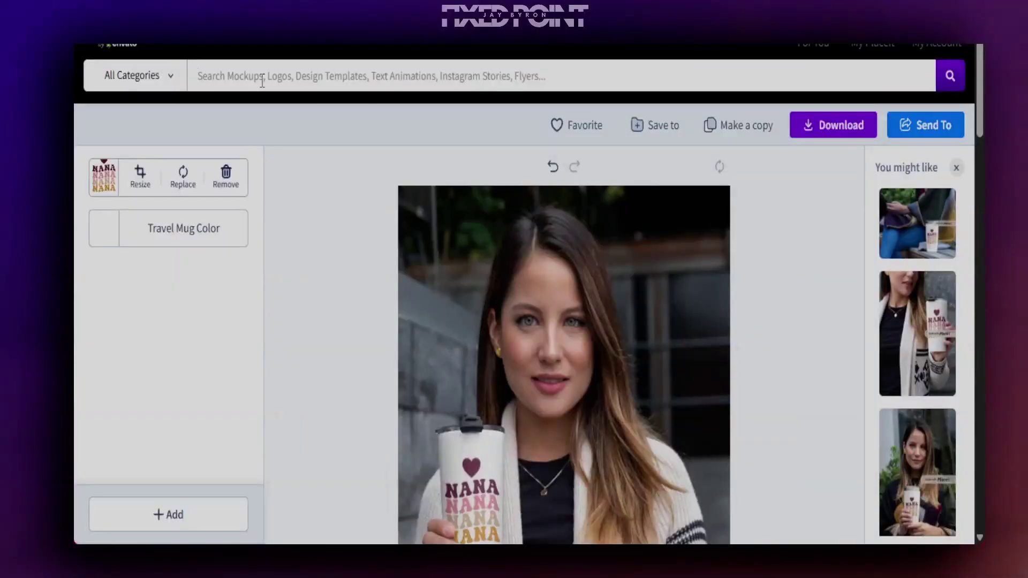
left_click(262, 80)
type("video")
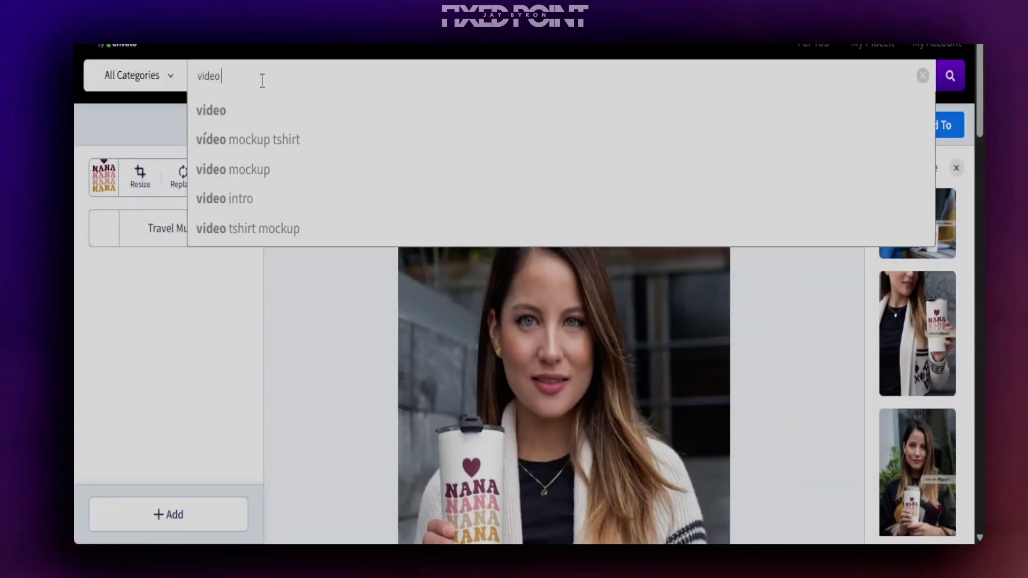
left_click(263, 139)
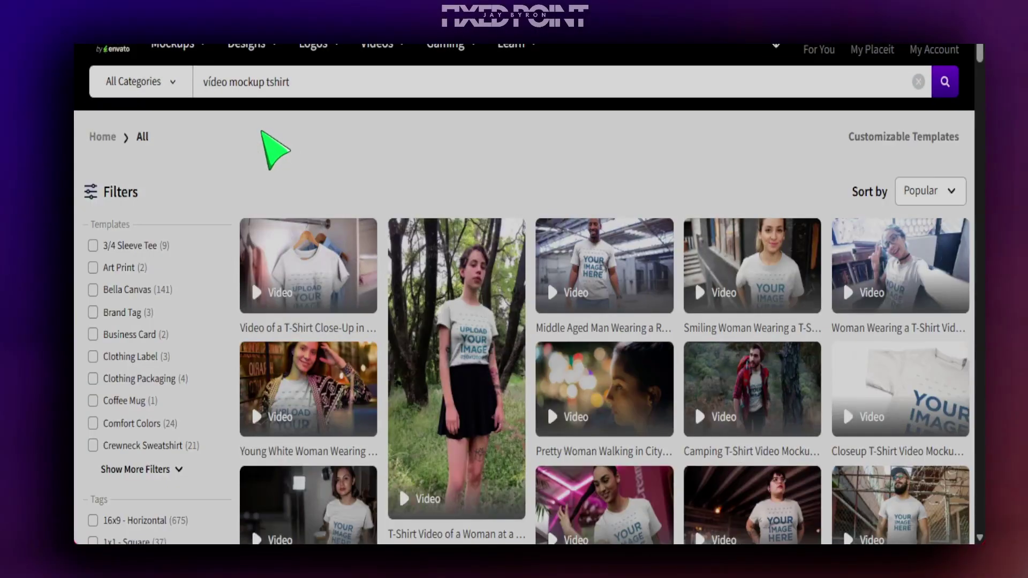
Step: Browse the T-shirt video mockups and open the Trendy Young Woman Wearing A Tshirt Video Mockup Sitting Outside British Place for editing
mouse_move(721, 298)
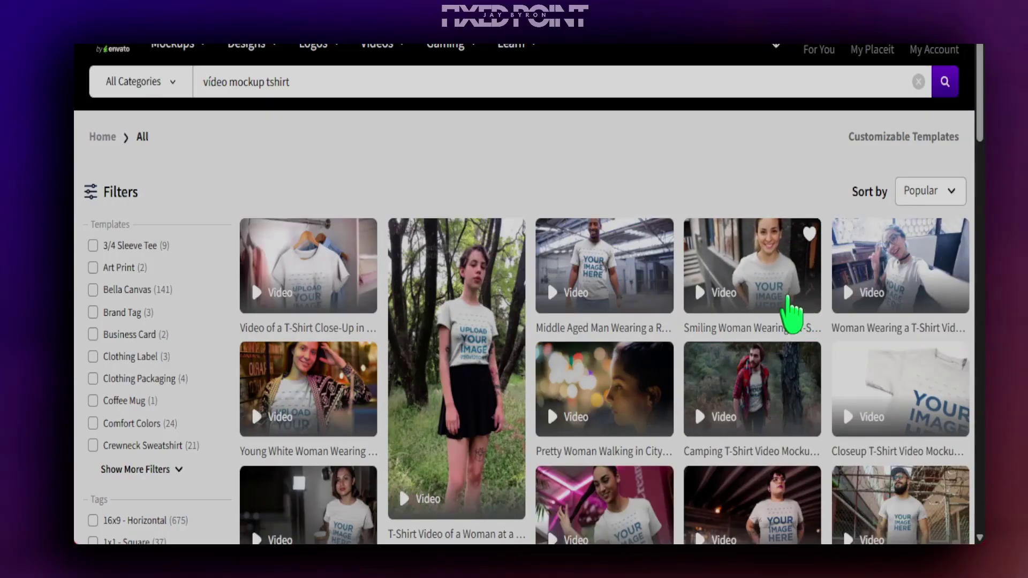
scroll(753, 316, "down", 5)
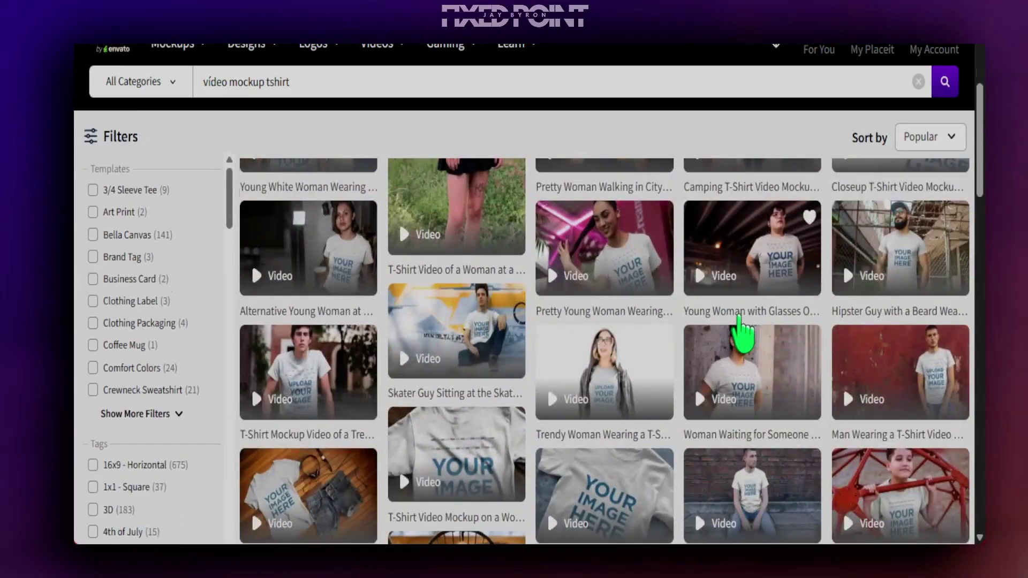
mouse_move(285, 369)
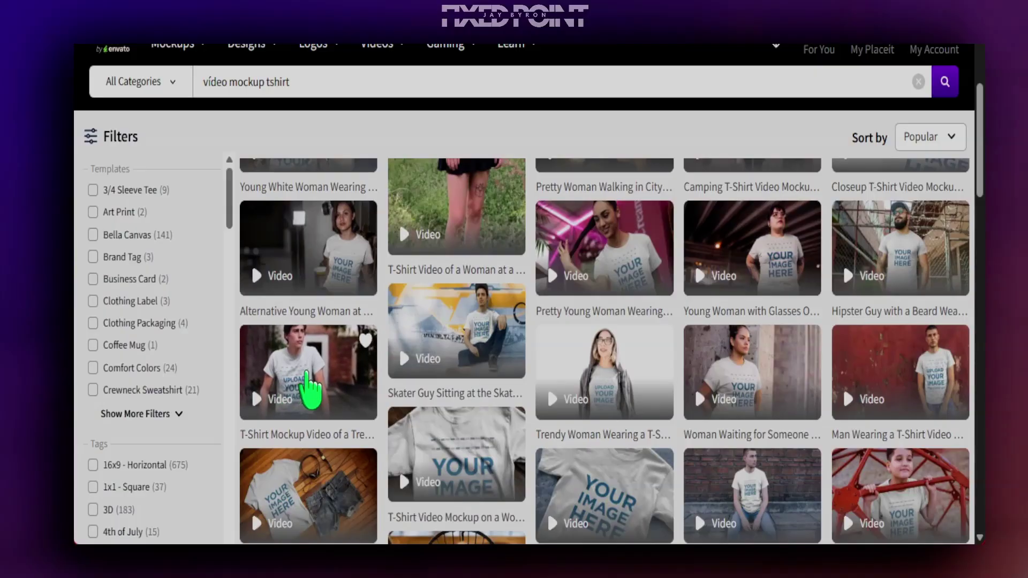
mouse_move(696, 415)
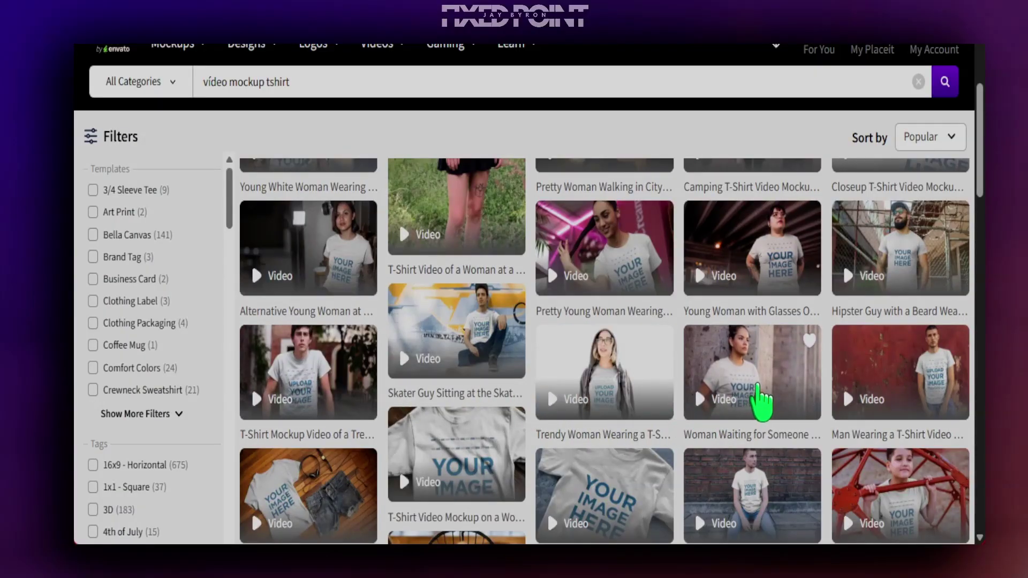
scroll(754, 404, "down", 5)
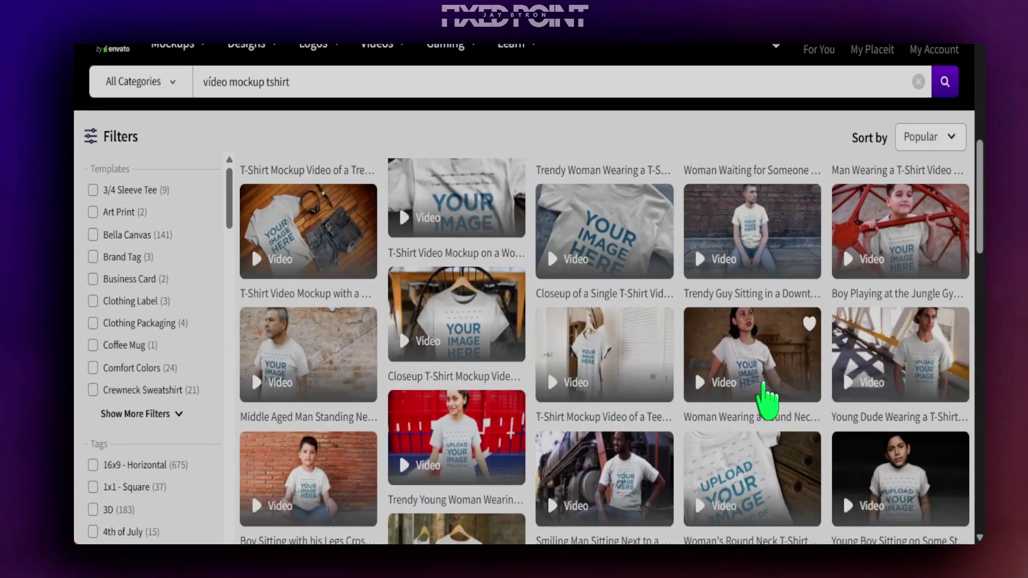
left_click(451, 446)
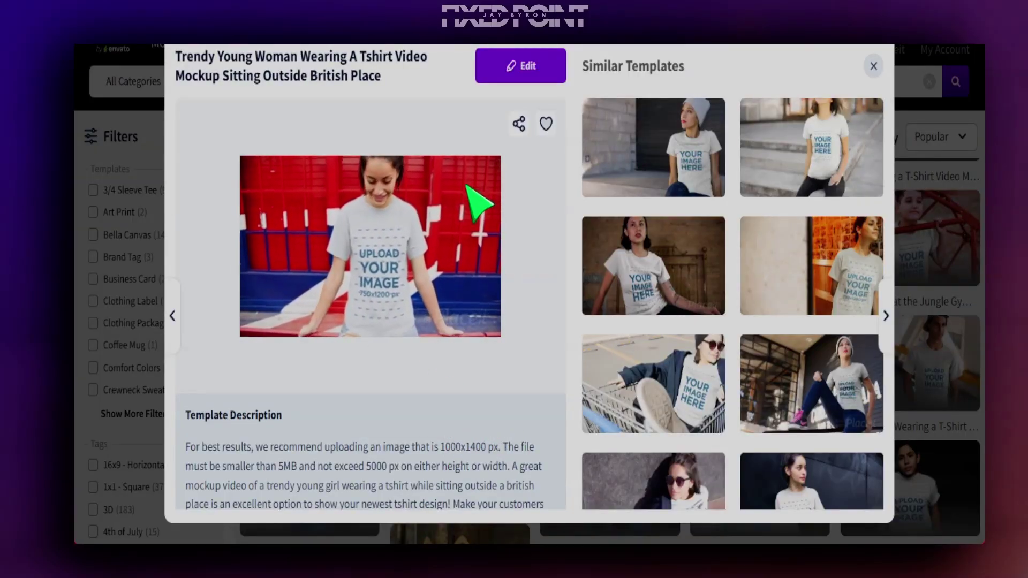
left_click(509, 67)
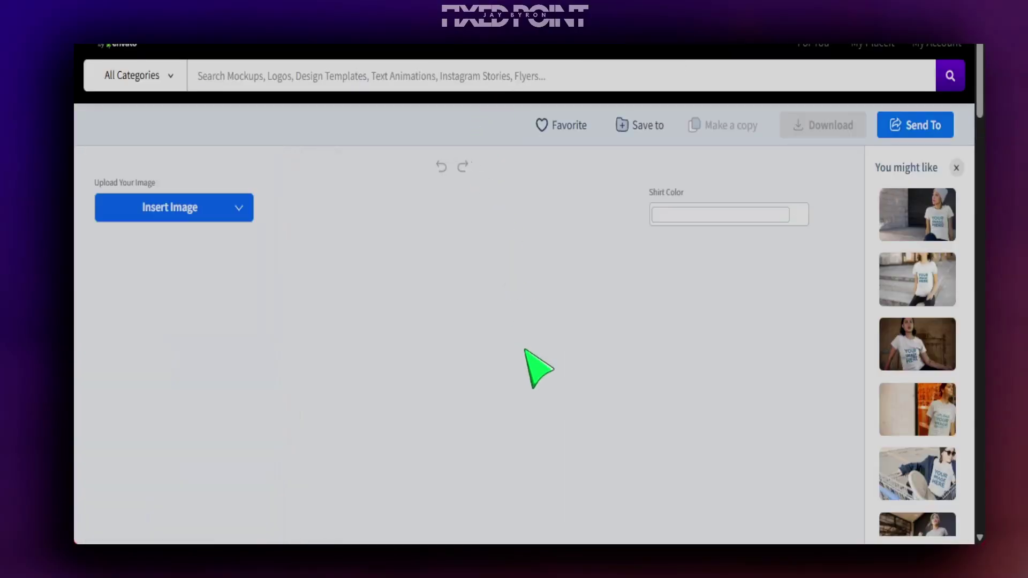